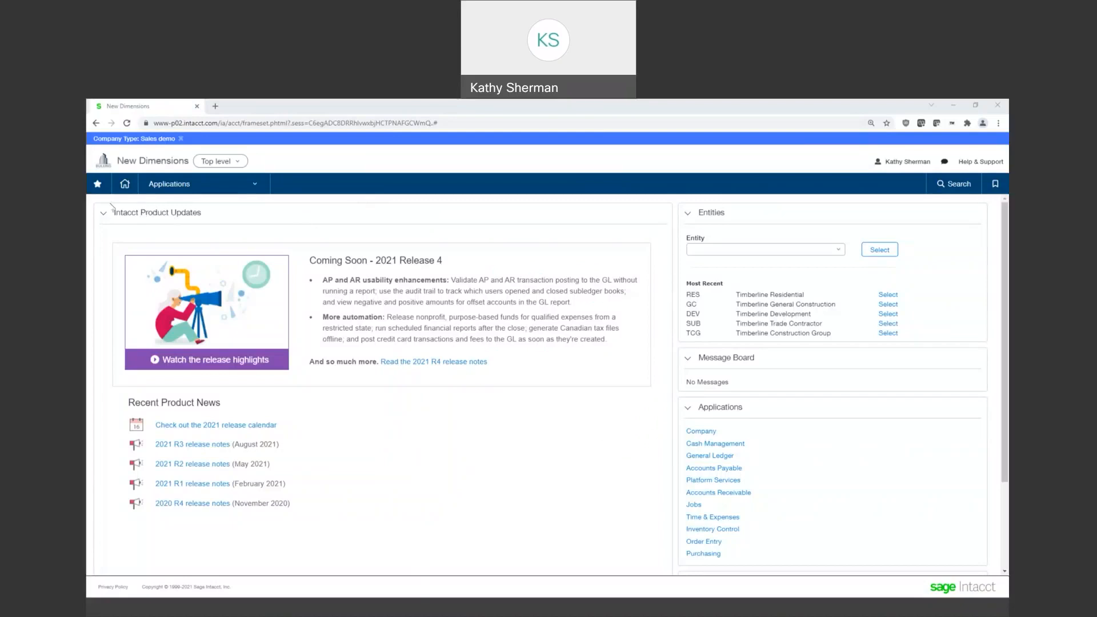
Open the PDX Water Park job for editing from the jobs list and view its additional information
left_click(98, 188)
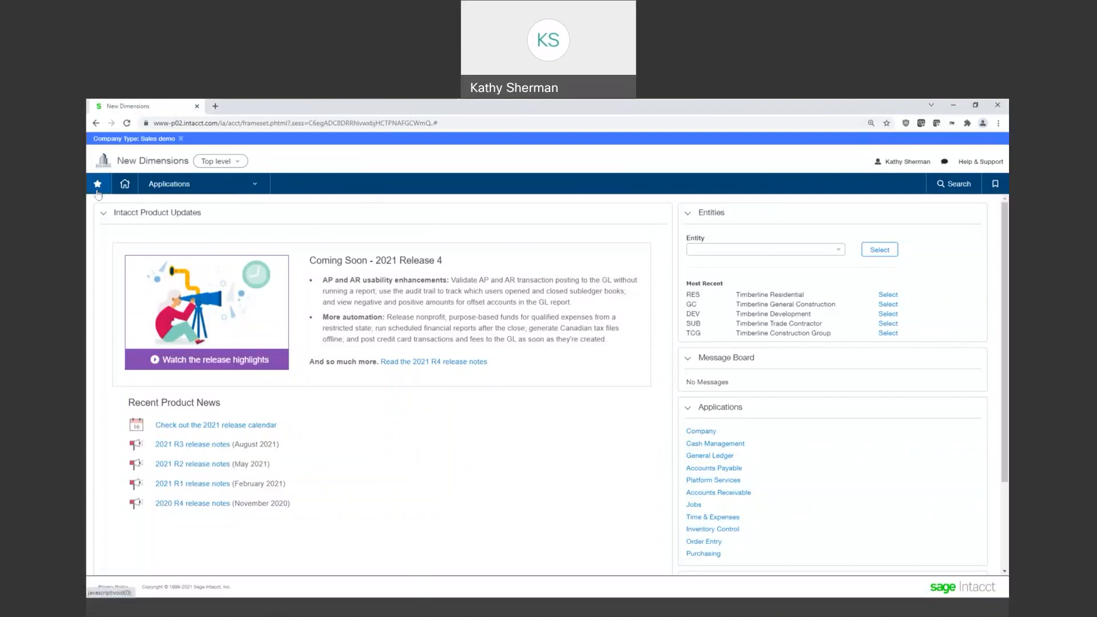
left_click(98, 188)
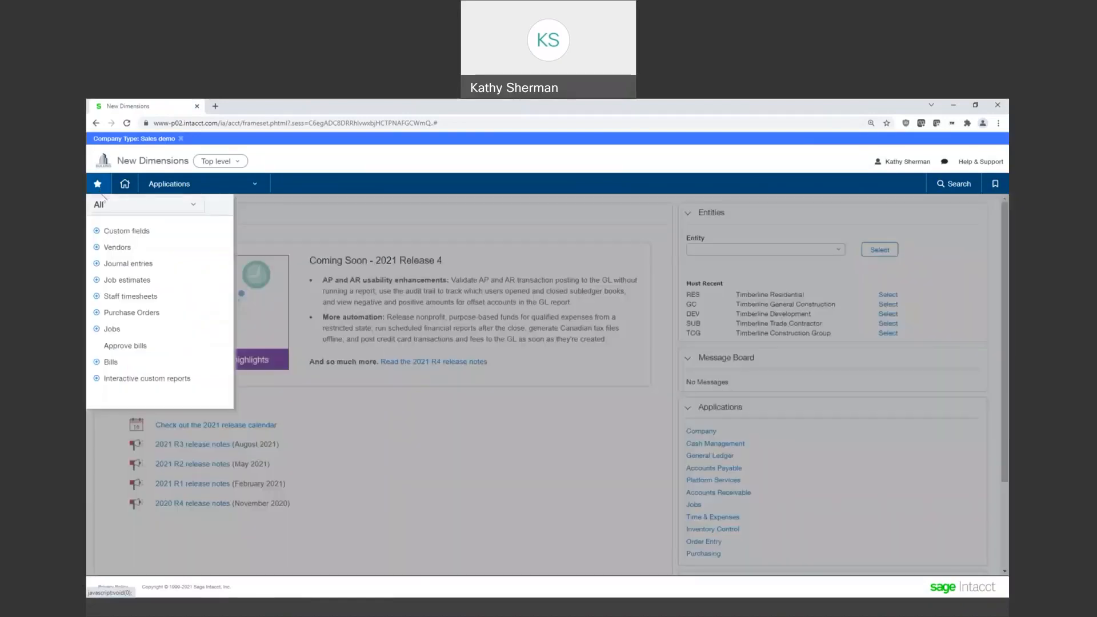
left_click(117, 332)
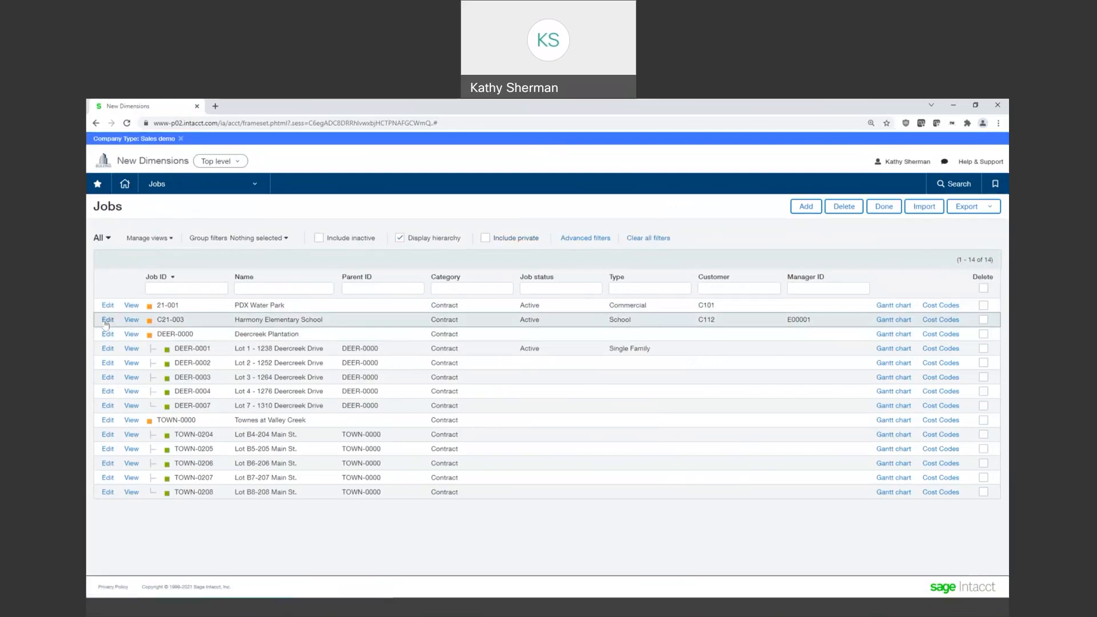
left_click(107, 305)
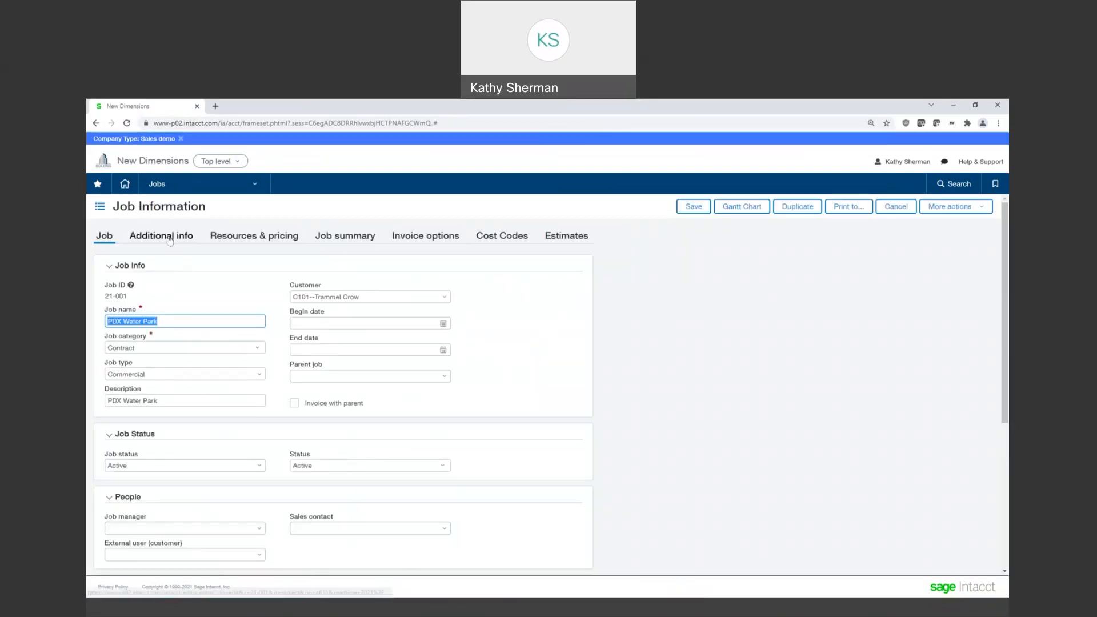
left_click(170, 239)
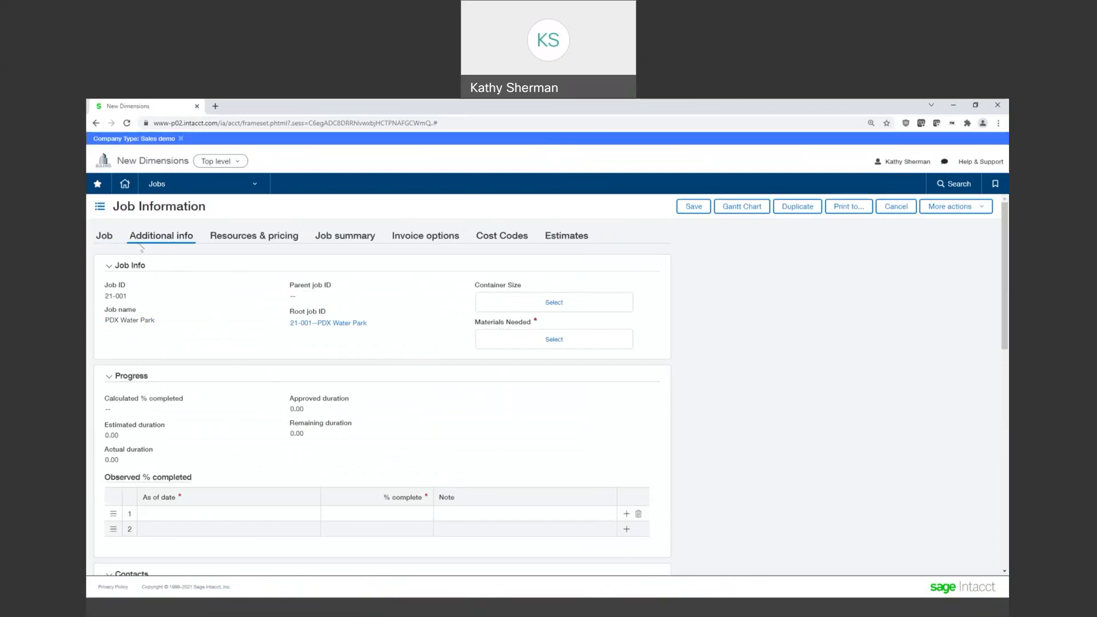
Start a new custom field and choose Project as the object to extend
left_click(99, 185)
left_click(125, 232)
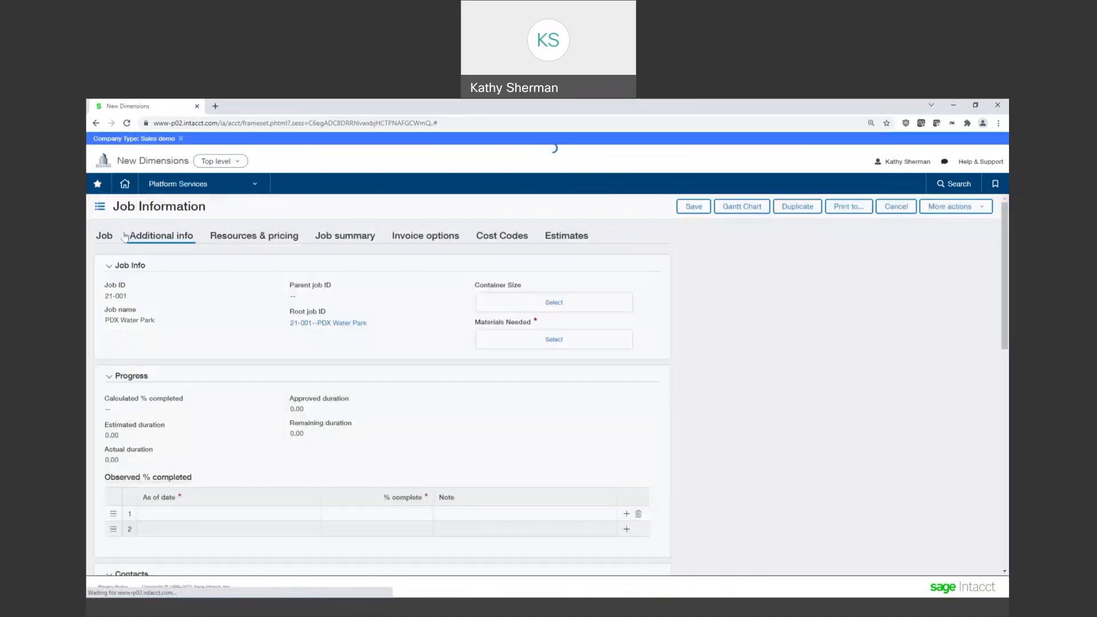
left_click(890, 207)
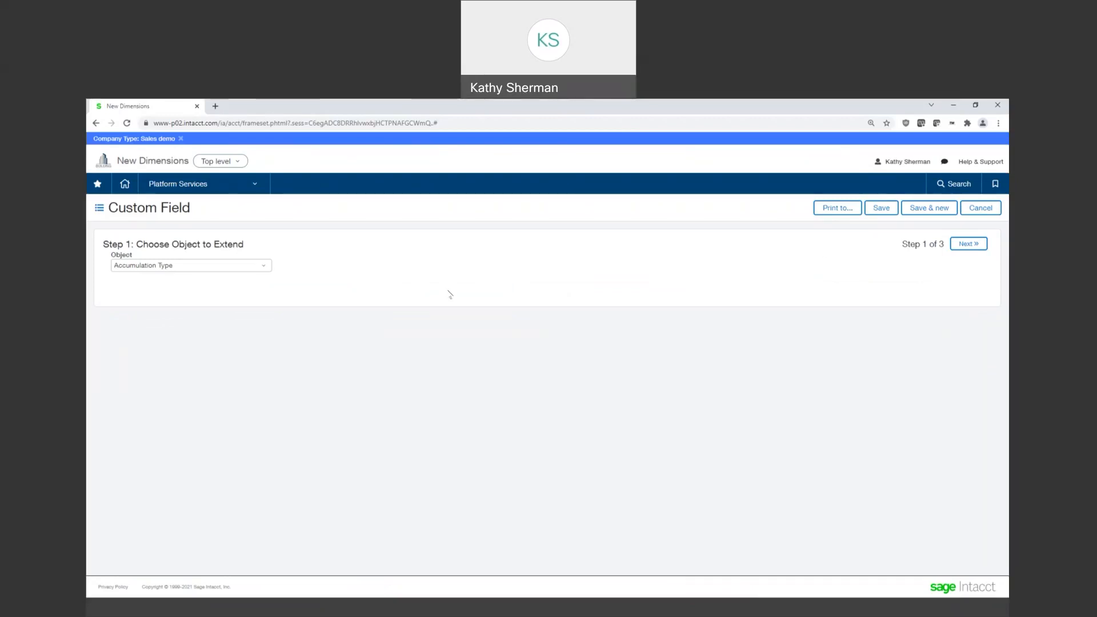
left_click(266, 271)
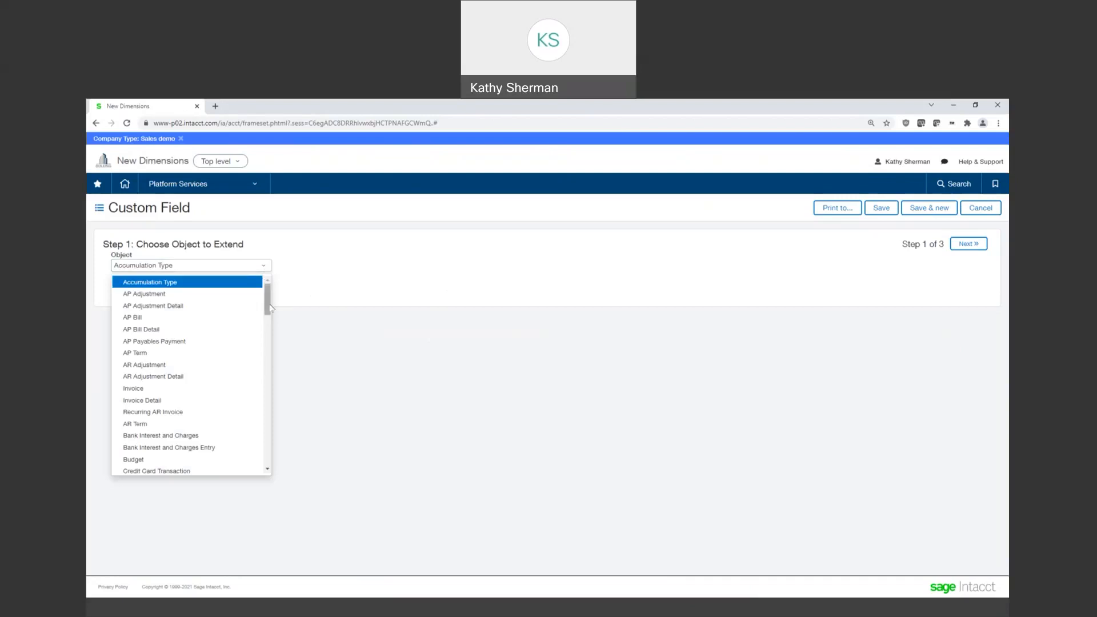
left_click_drag(270, 309, 279, 394)
scroll(280, 394, "down", 1)
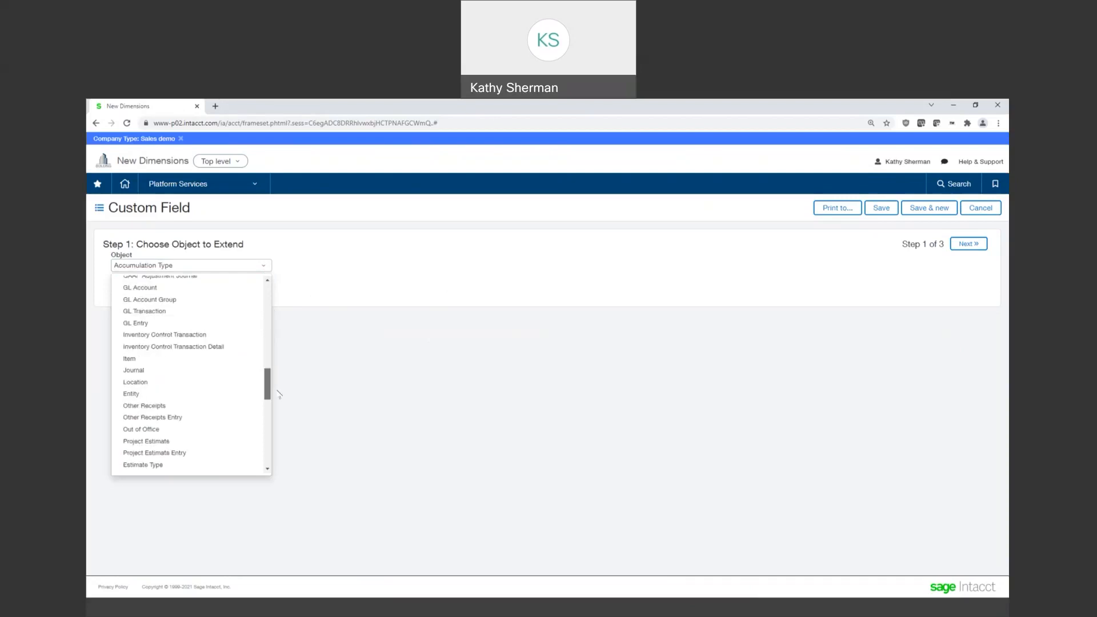
scroll(279, 394, "down", 3)
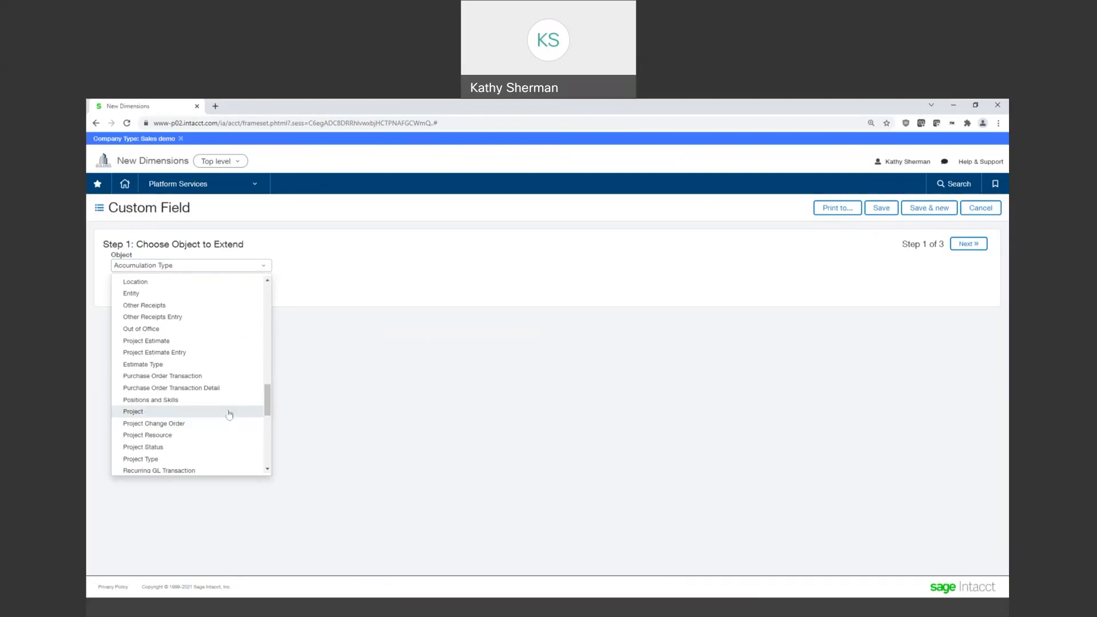
left_click(229, 412)
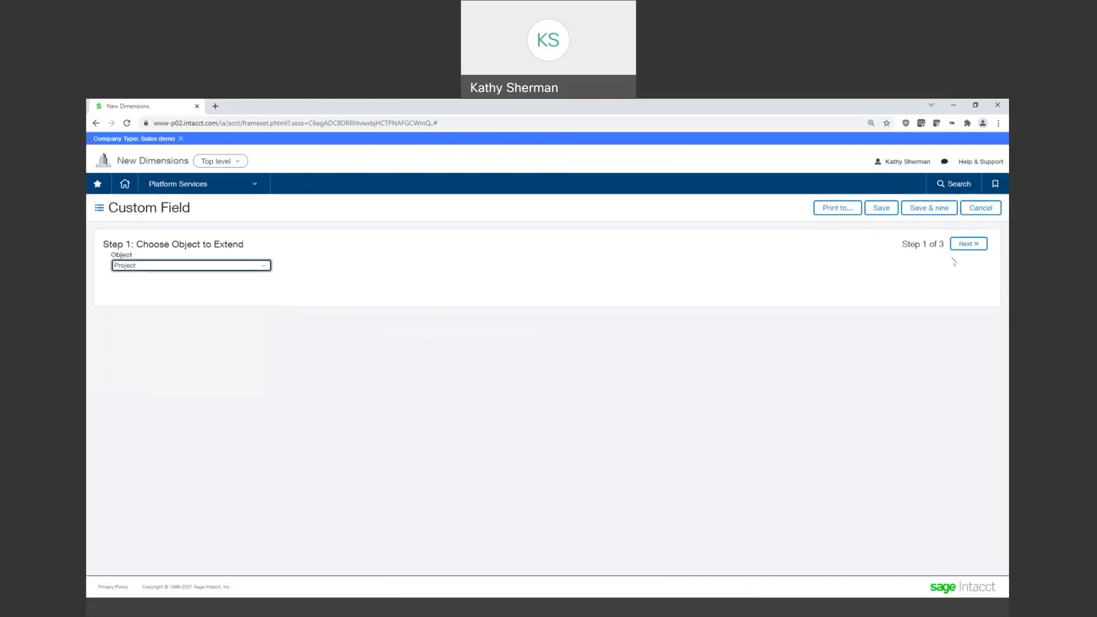
left_click(972, 245)
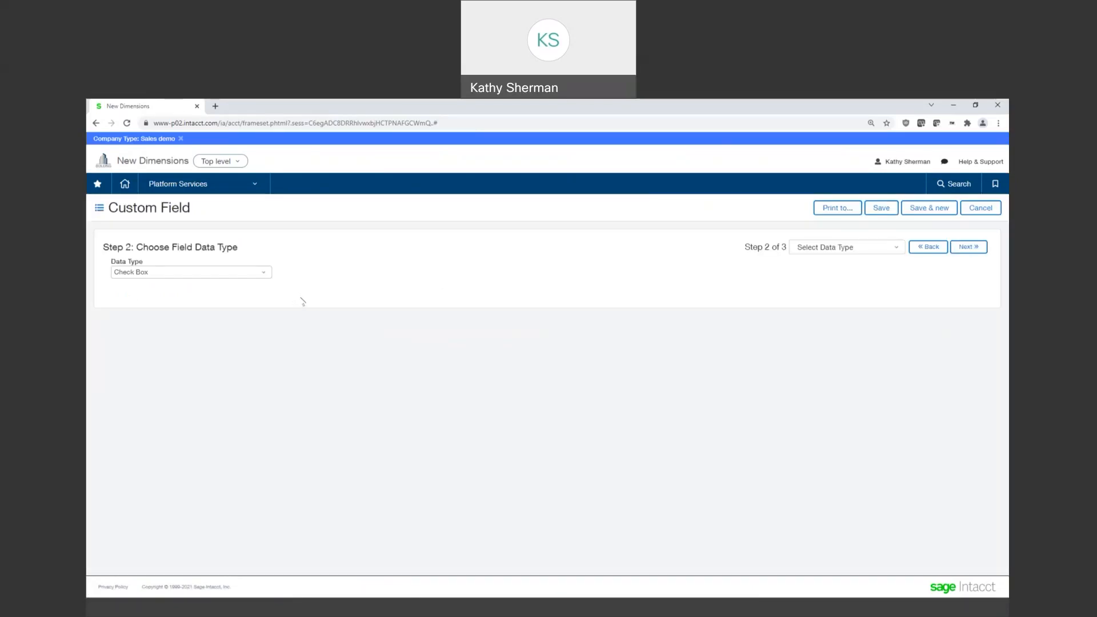
Choose Check Box as the custom field's data type and continue to its characteristics
left_click(264, 273)
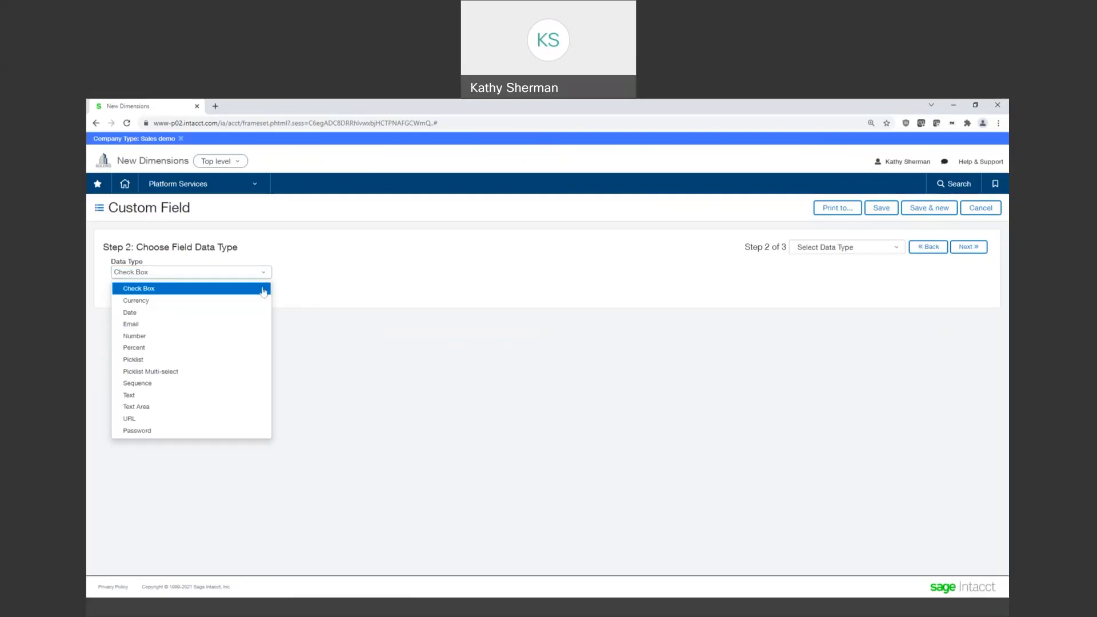
left_click(264, 289)
left_click(970, 248)
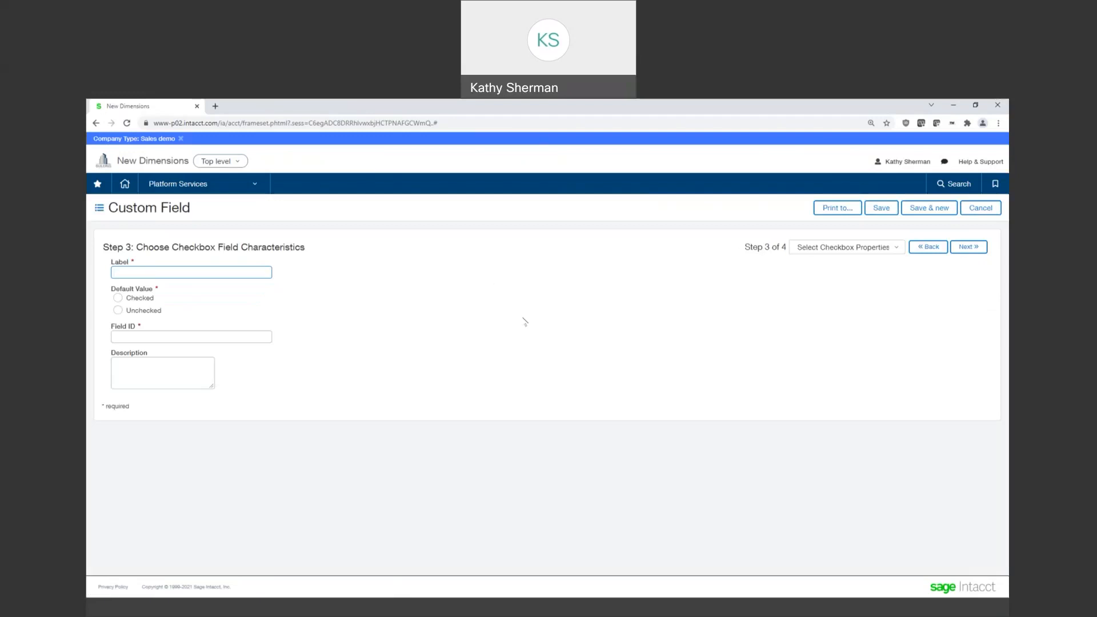
Set the checkbox field's label and description to "Do we need a site visit?" with a default value of Unchecked
type("Do we need a site visit?")
left_click(118, 310)
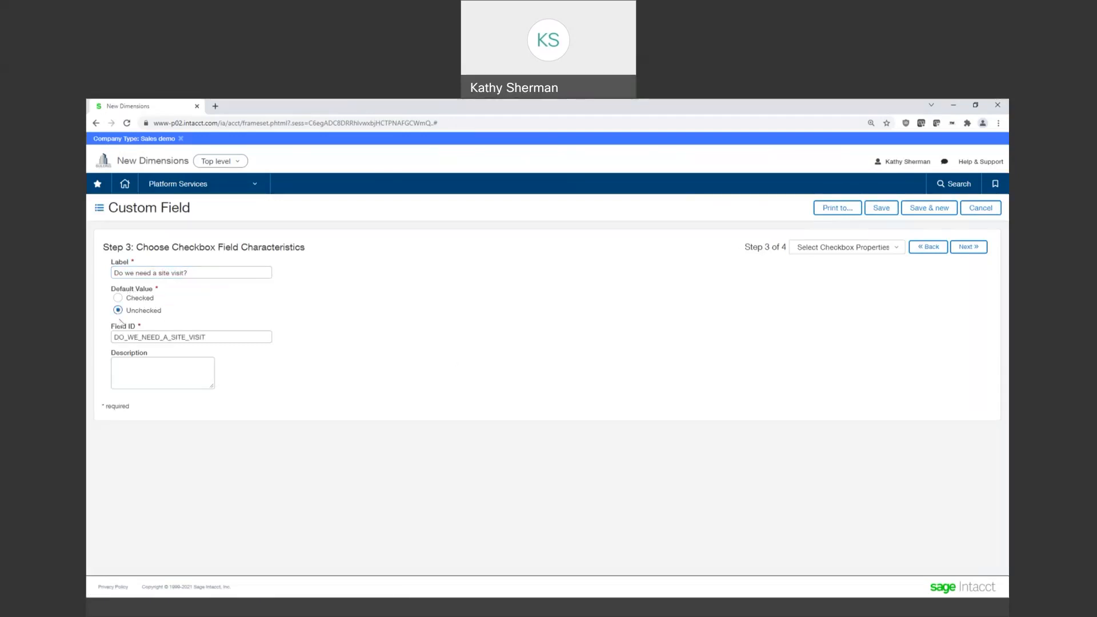
left_click(129, 372)
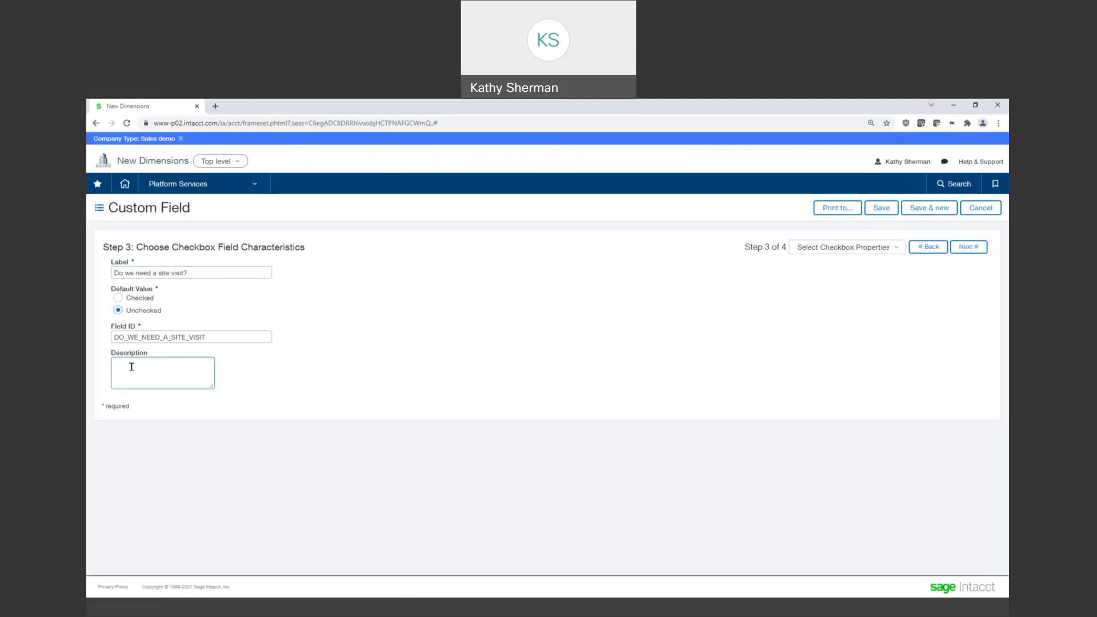
type("Do we need a site visit?")
left_click(977, 248)
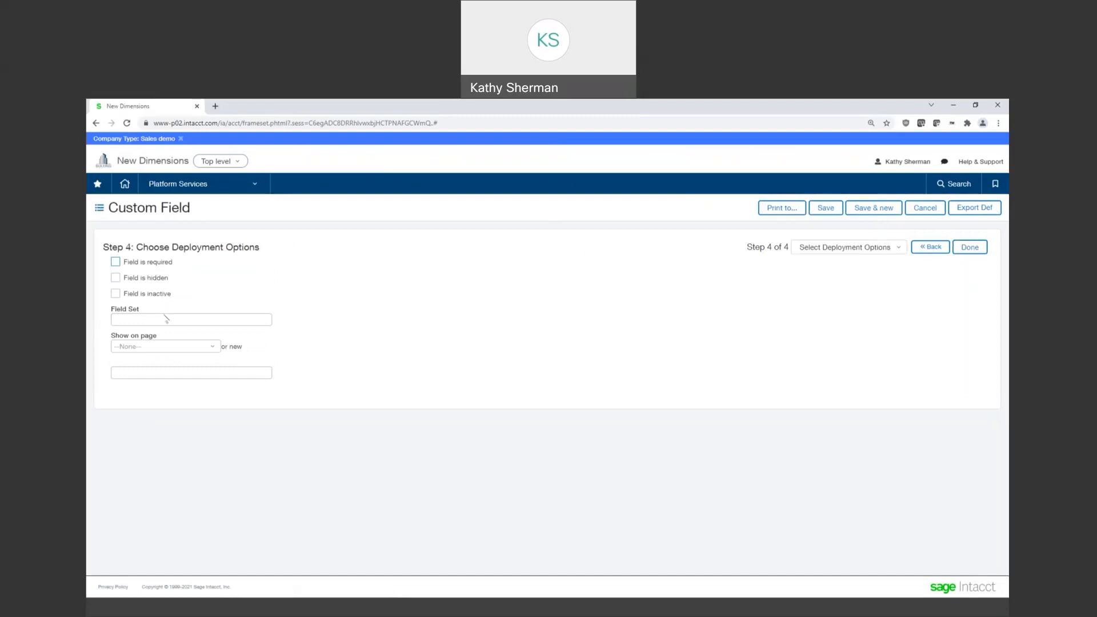
Deploy the custom field on the Additional info page and finish creating it
left_click(208, 347)
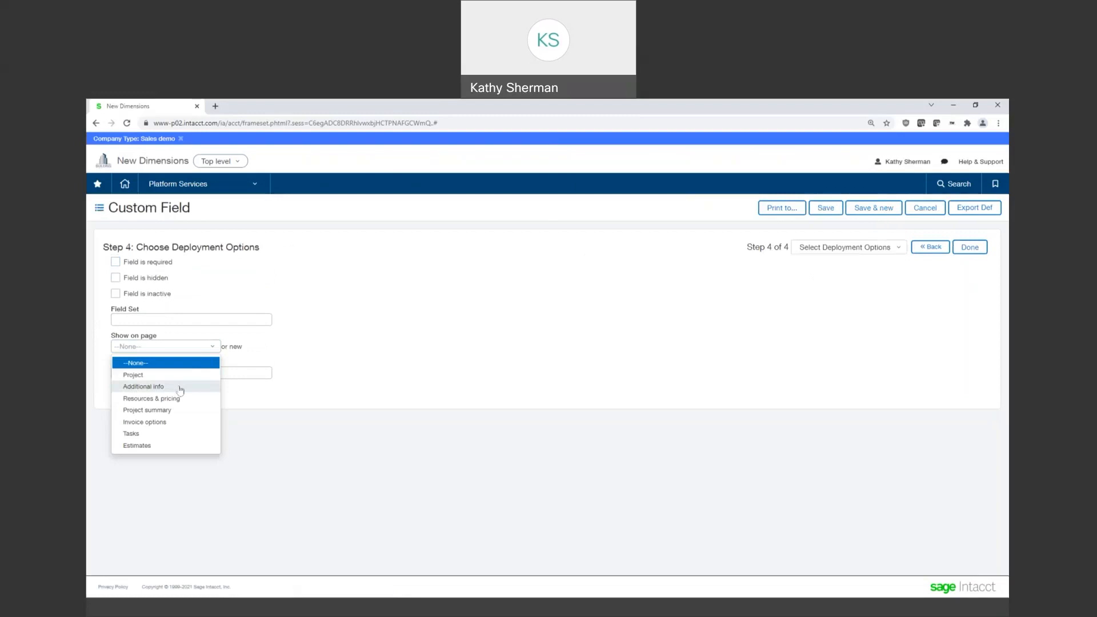
left_click(181, 388)
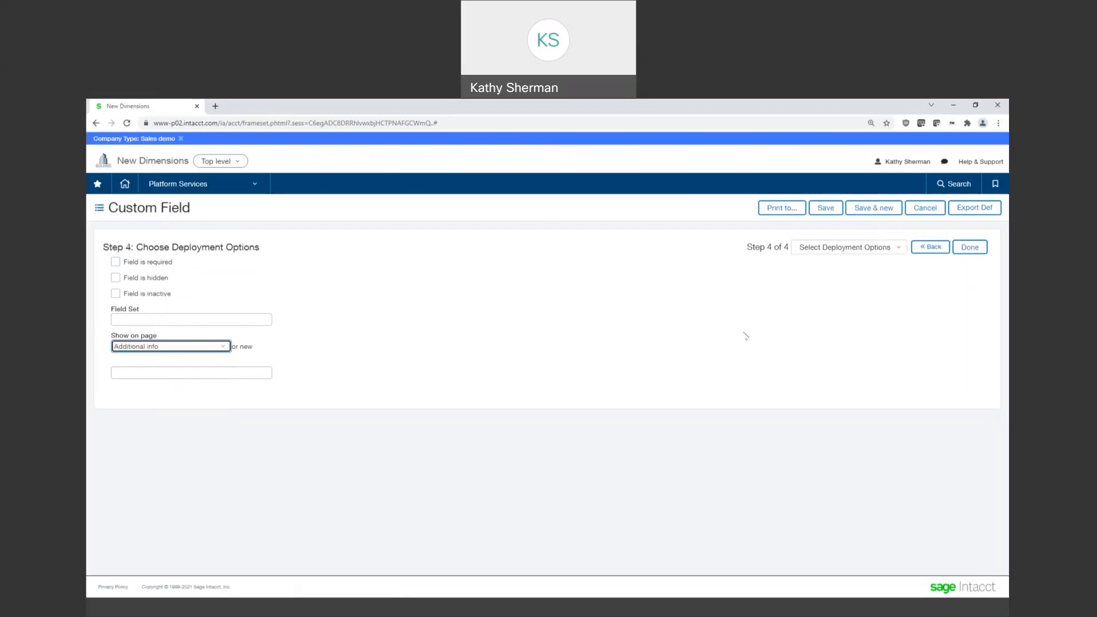
left_click(976, 252)
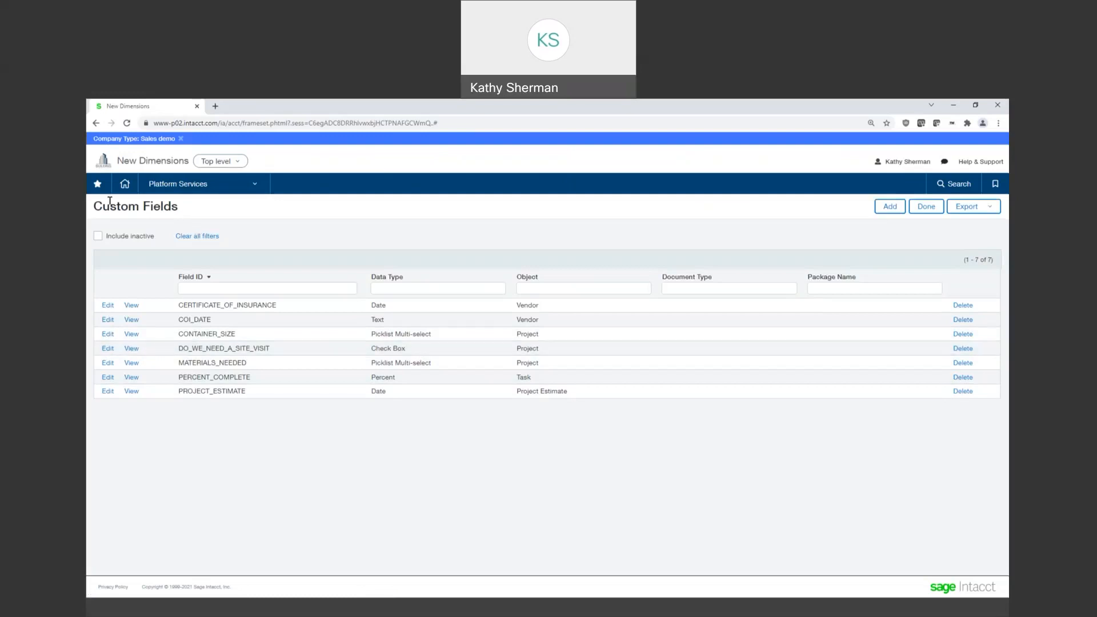
Reopen the PDX Water Park job for editing and check its additional information for the new field
left_click(97, 187)
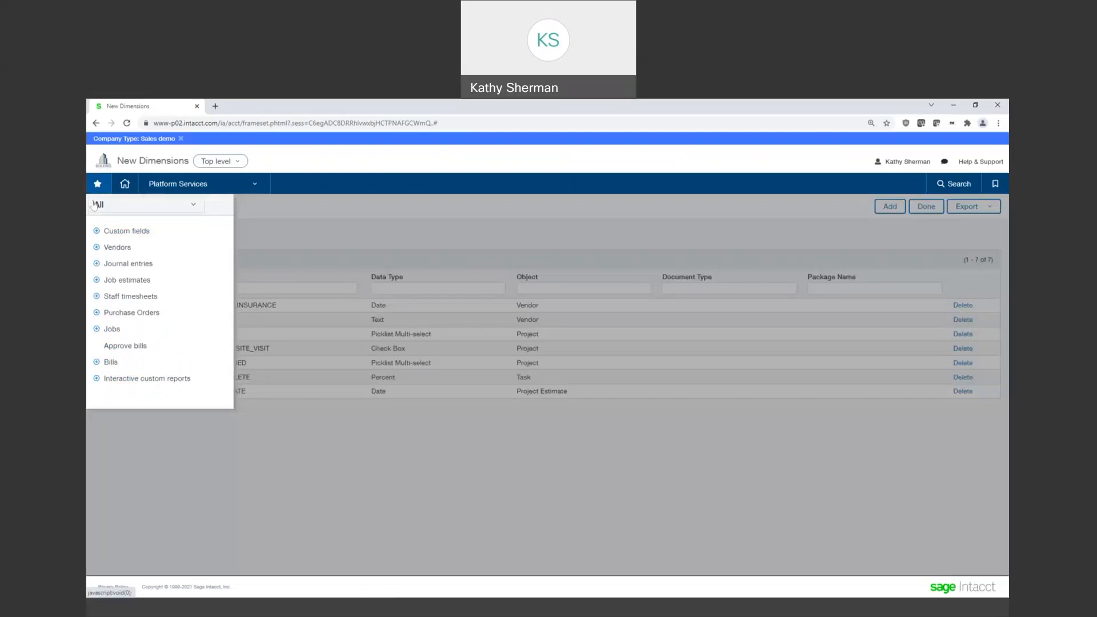
left_click(112, 329)
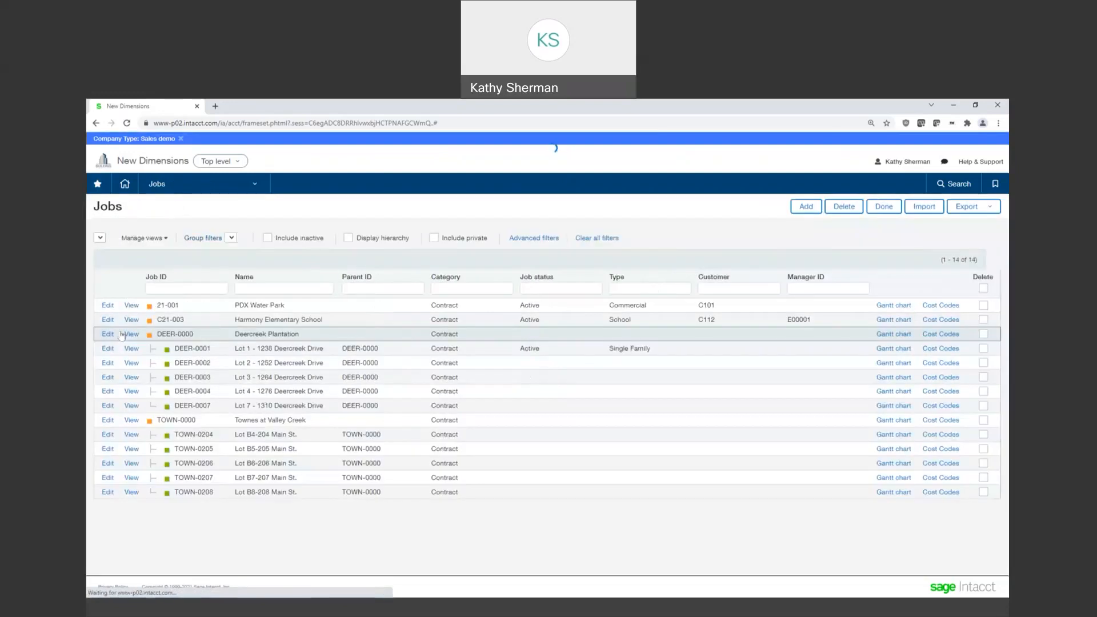
left_click(107, 305)
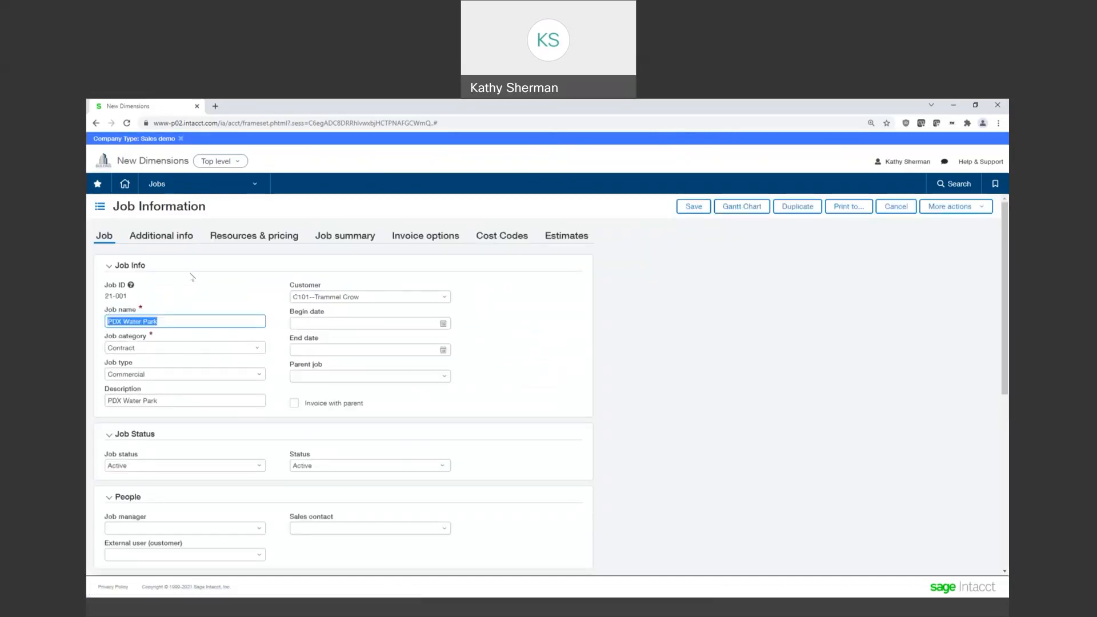
left_click(162, 240)
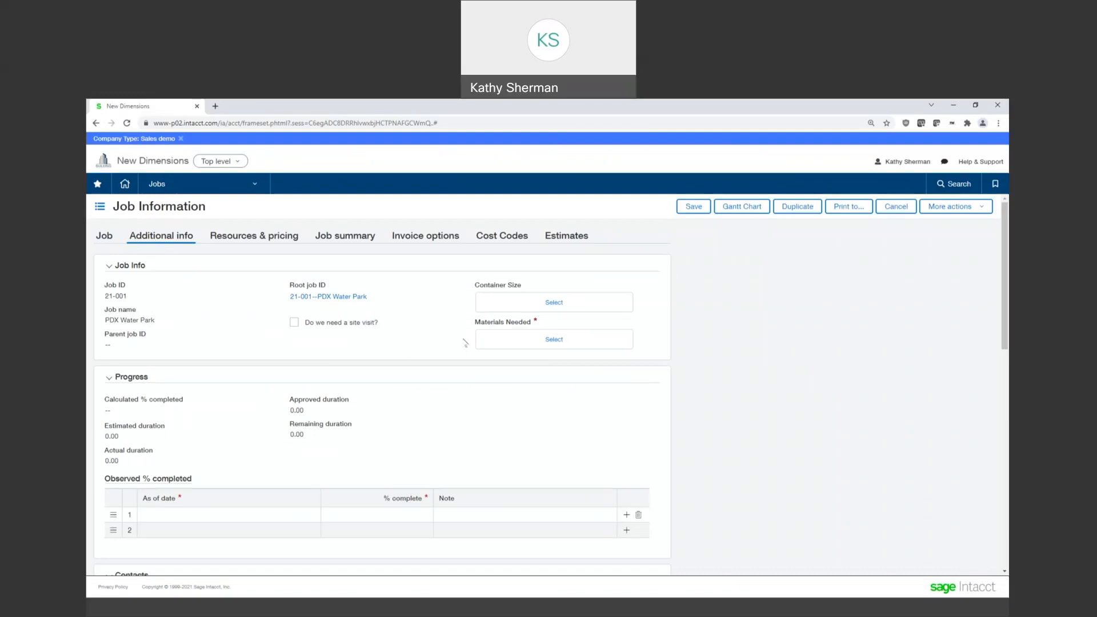
Select Sand and Gravel as the job's materials needed and mark "Do we need a site visit?" as checked
left_click(554, 340)
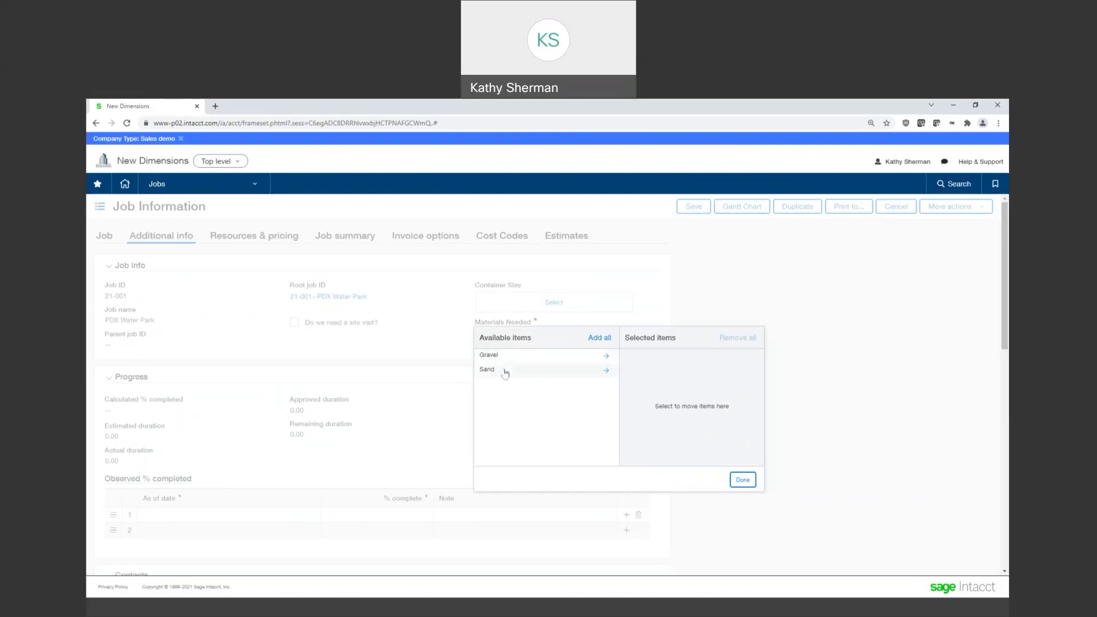
left_click(504, 371)
left_click(506, 358)
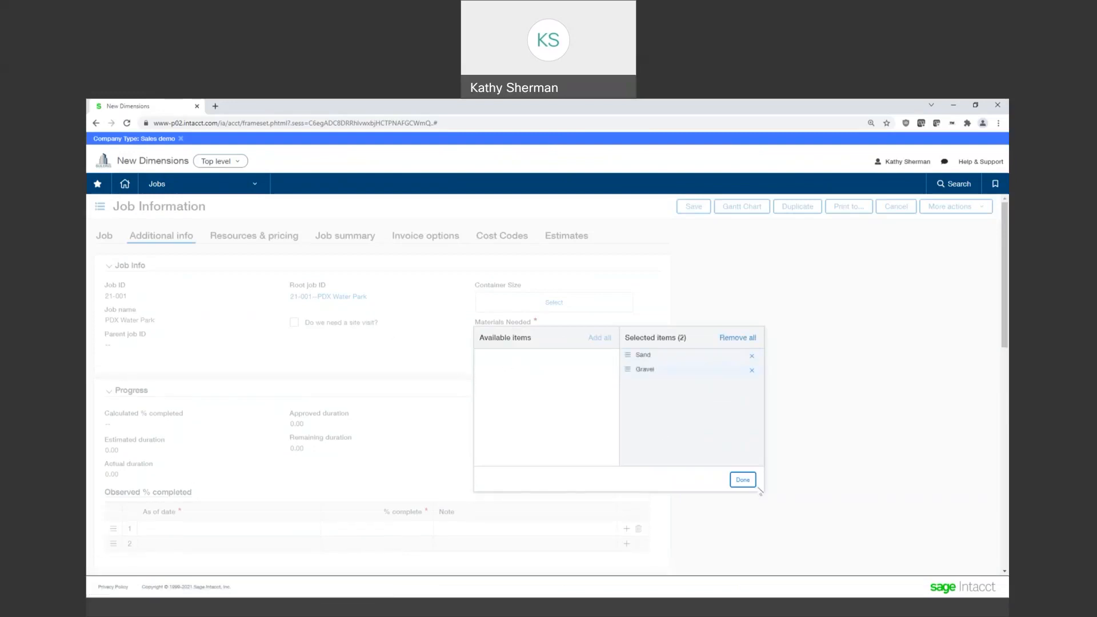
left_click(751, 484)
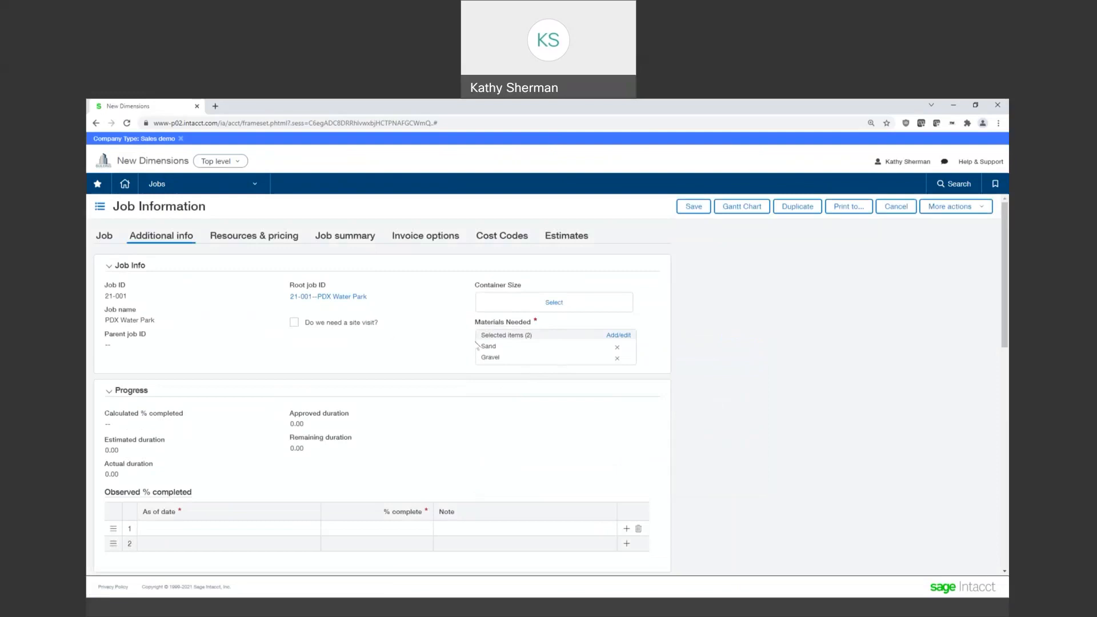
left_click(295, 324)
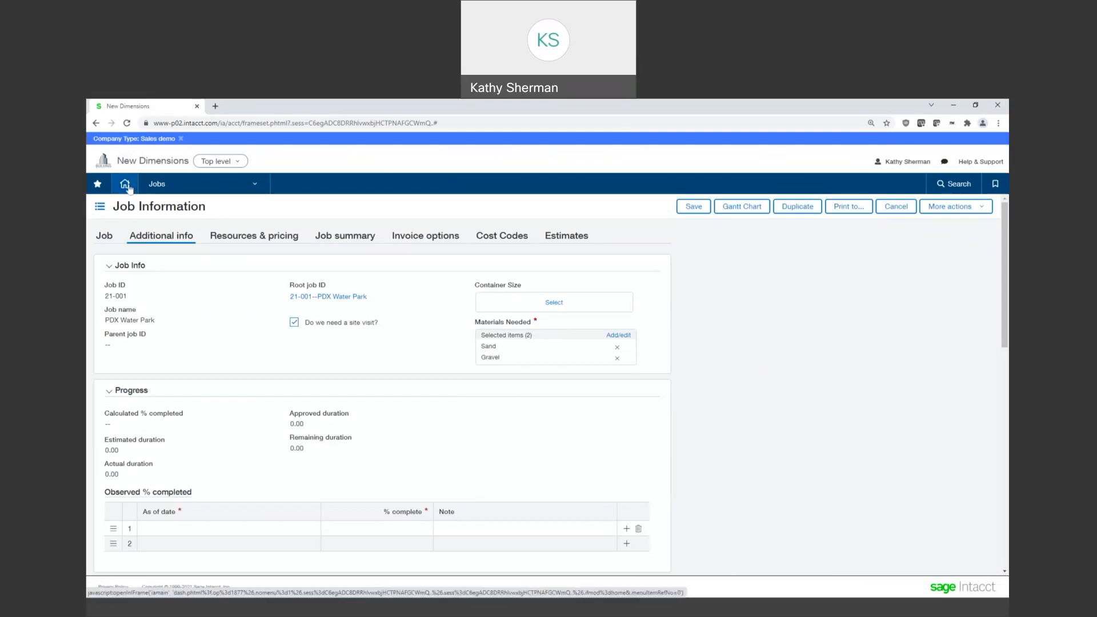
Start a new bill for vendor A-1 Electric Company and enter its bill number
left_click(98, 183)
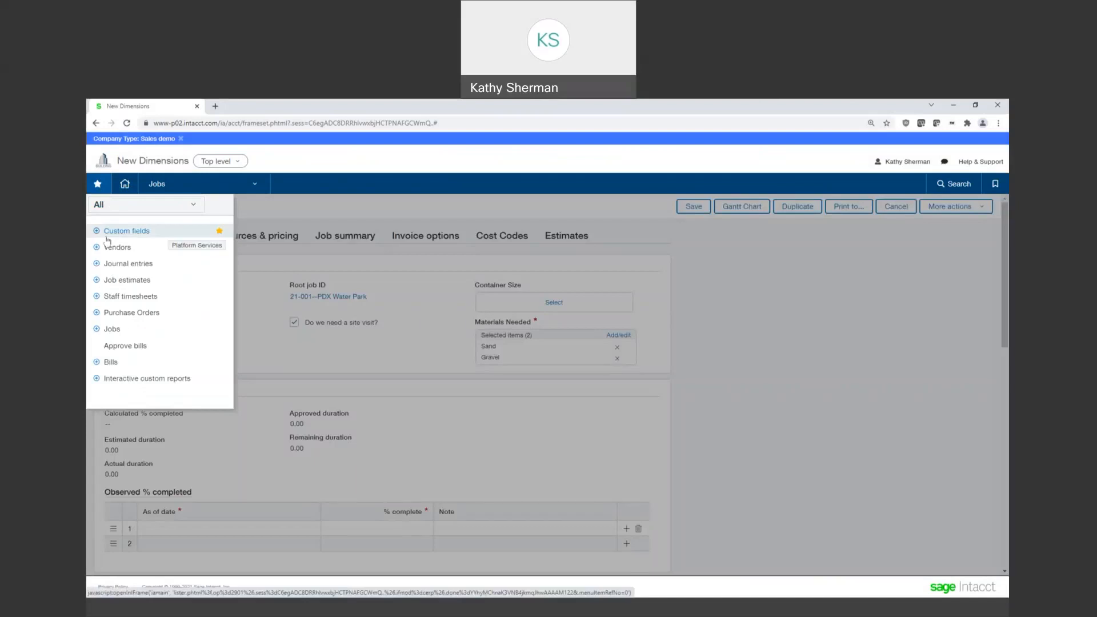
left_click(110, 362)
left_click(593, 177)
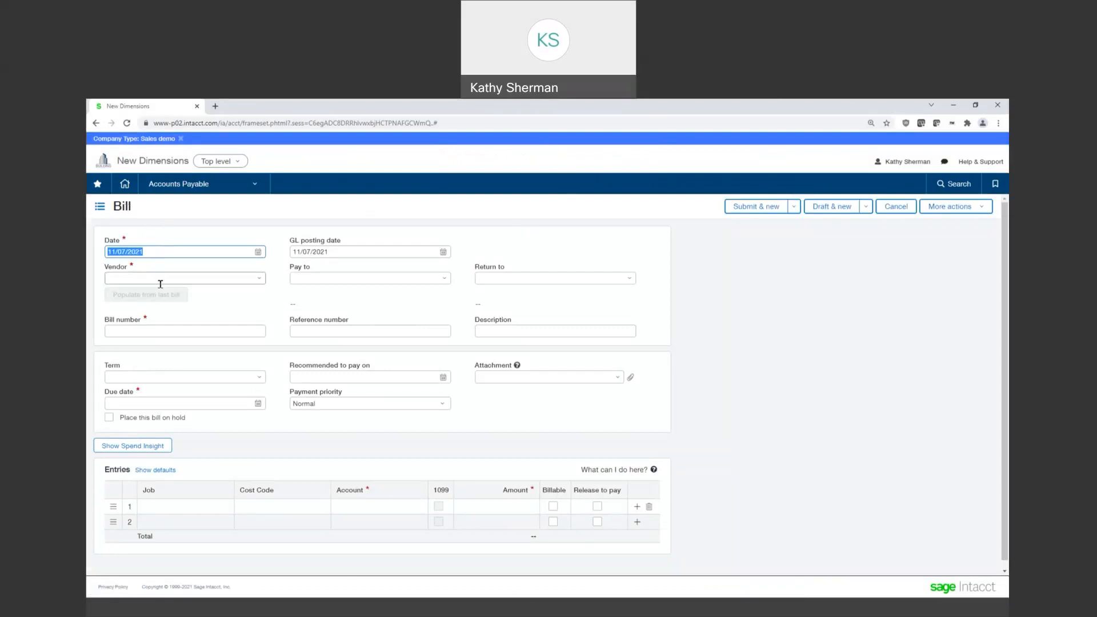
left_click(260, 278)
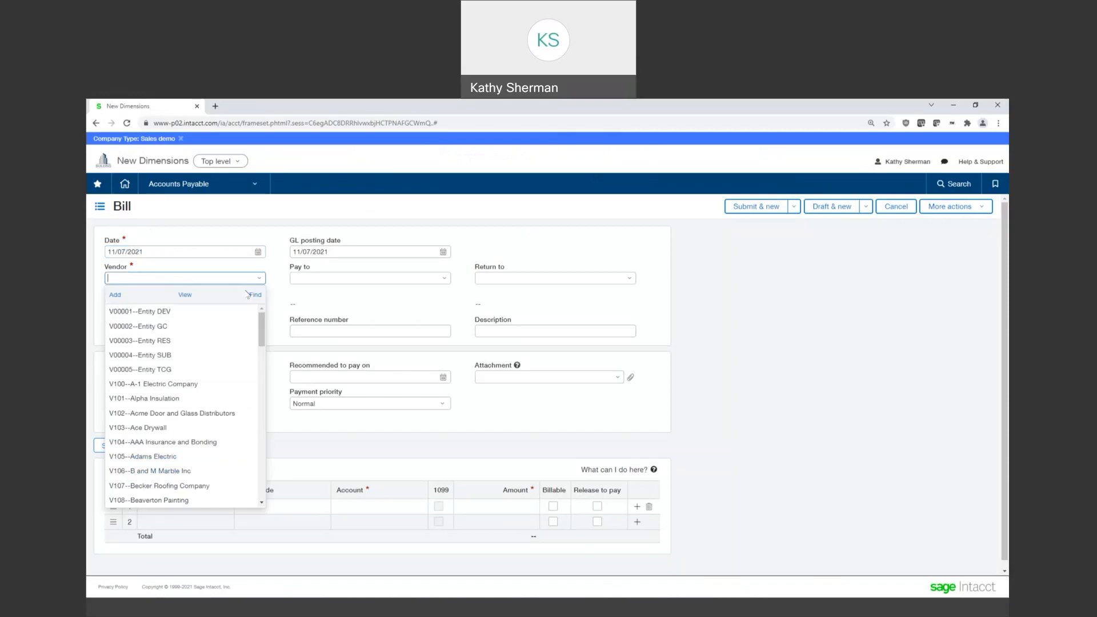
left_click(213, 384)
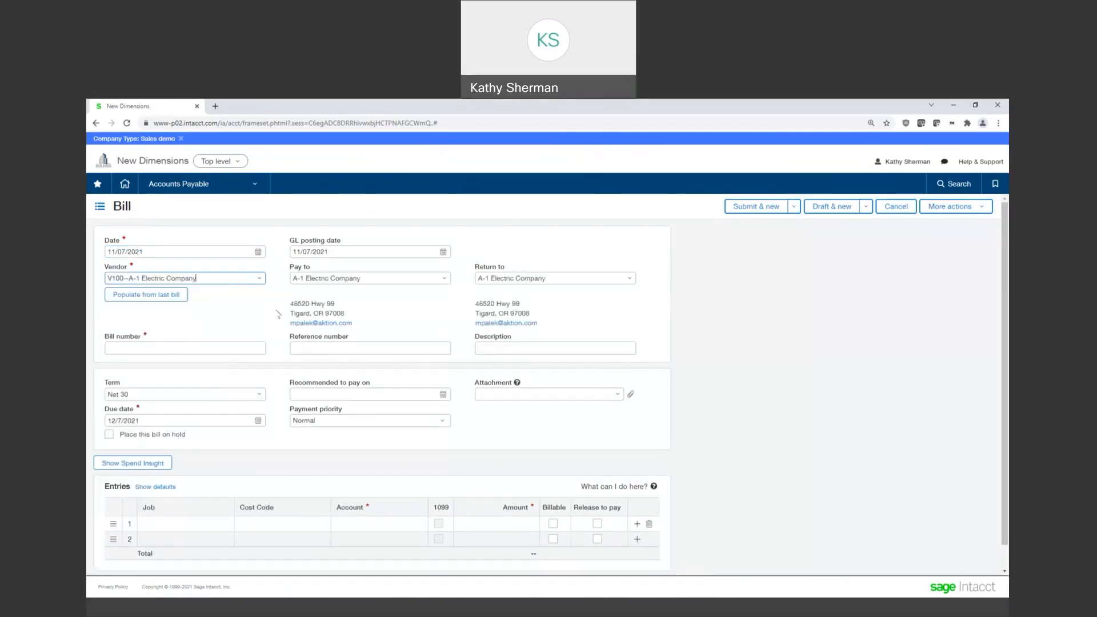
scroll(253, 297, "down", 1)
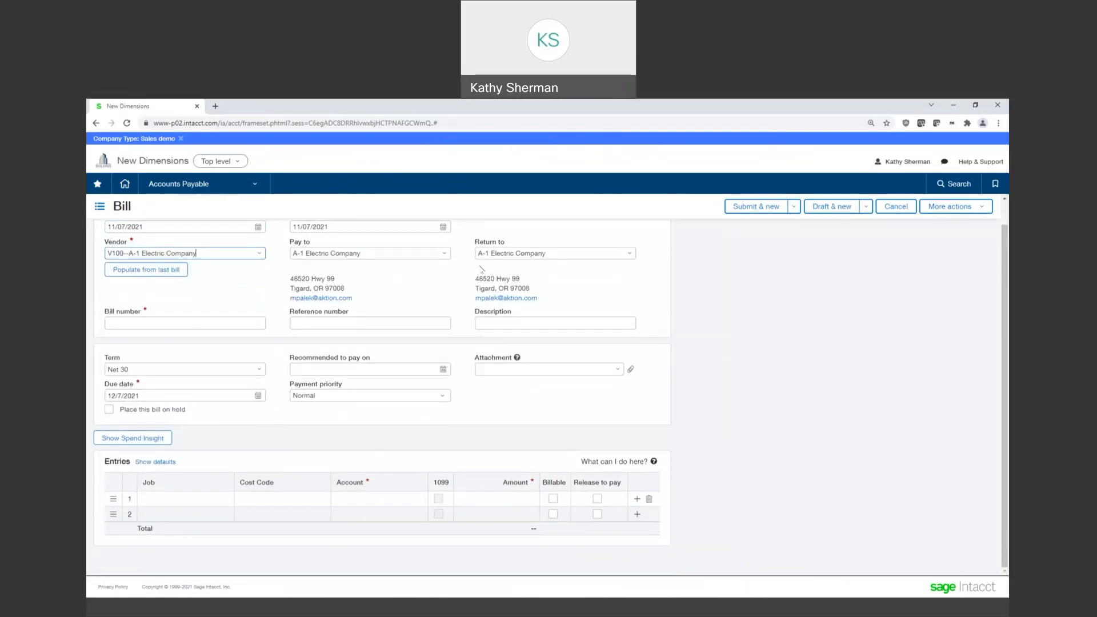
left_click(251, 322)
type("43534455")
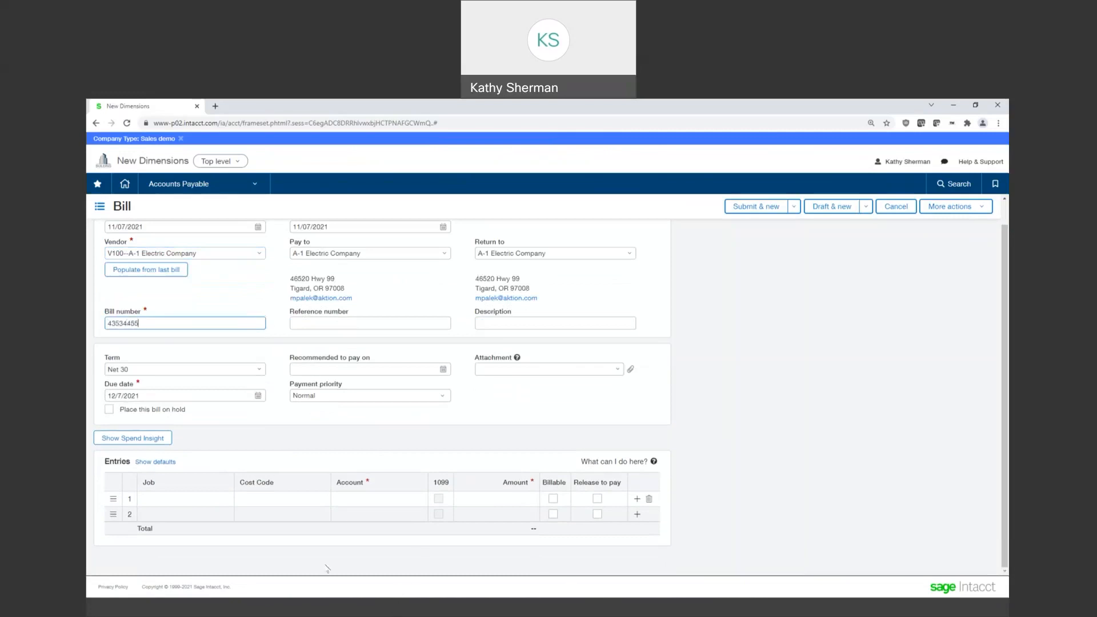
Edit the bill's Entries layout so Cost type and Location follow Cost Code as columns before Account, and save the layout
left_click(171, 500)
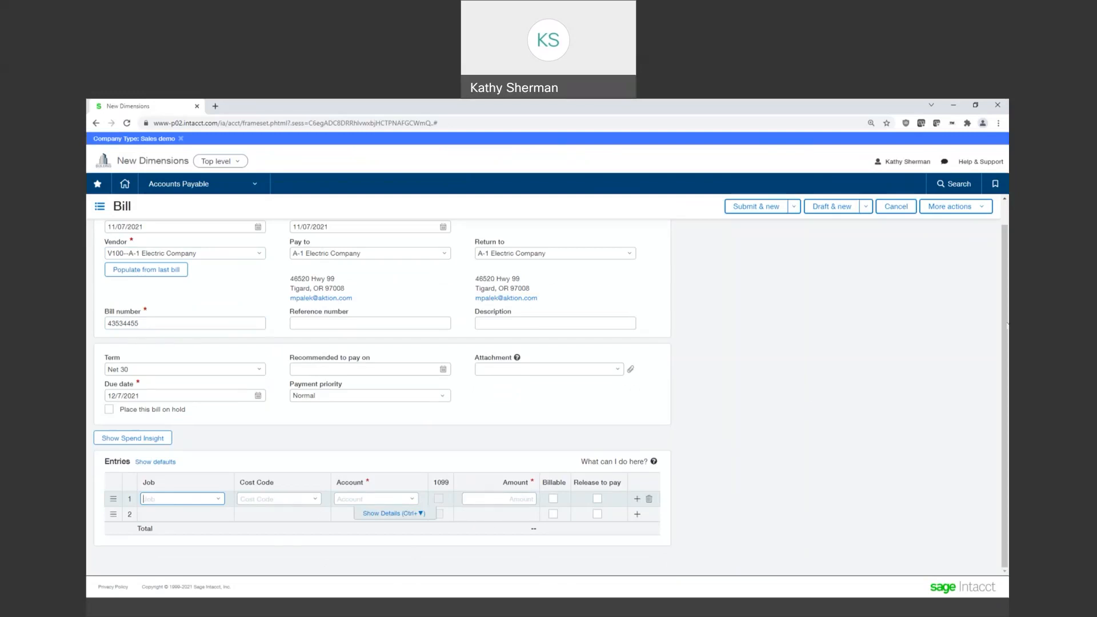
left_click(983, 210)
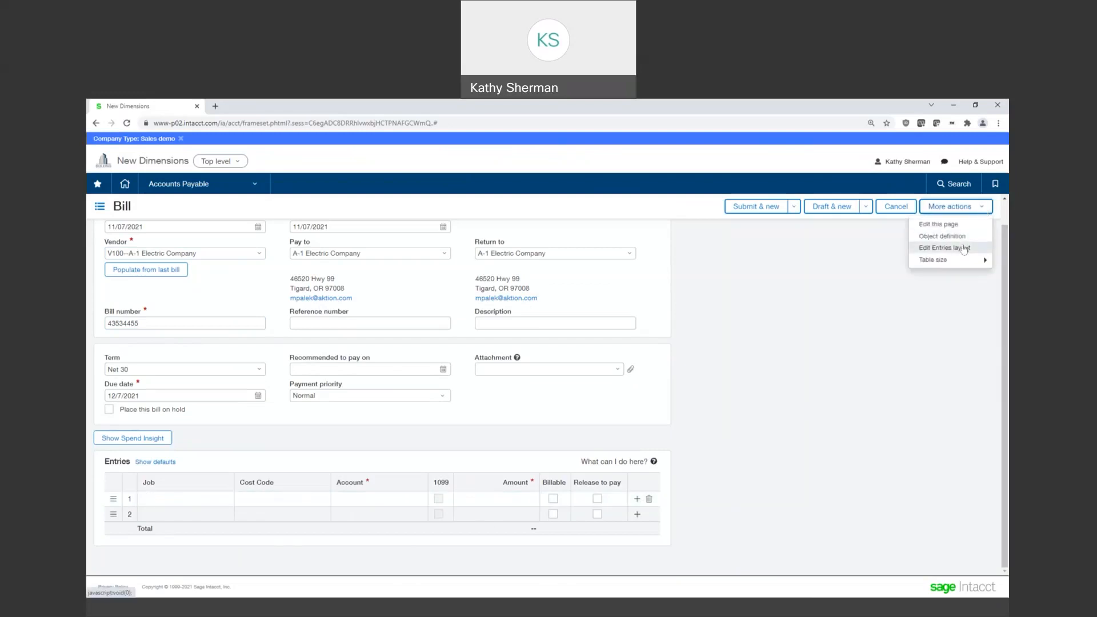
left_click(964, 248)
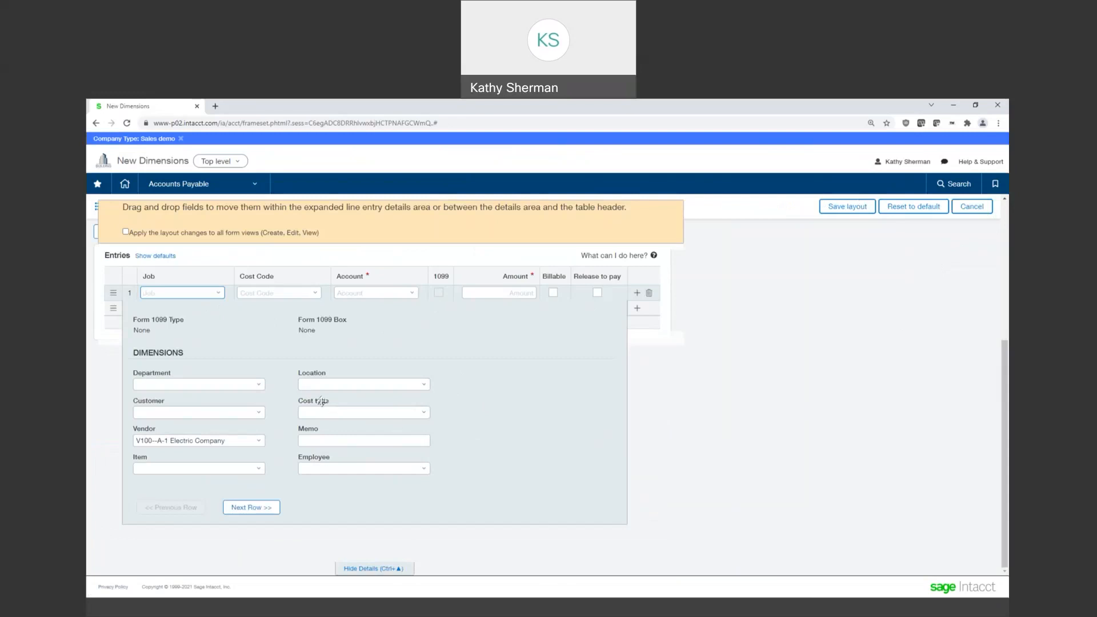
left_click_drag(321, 402, 335, 287)
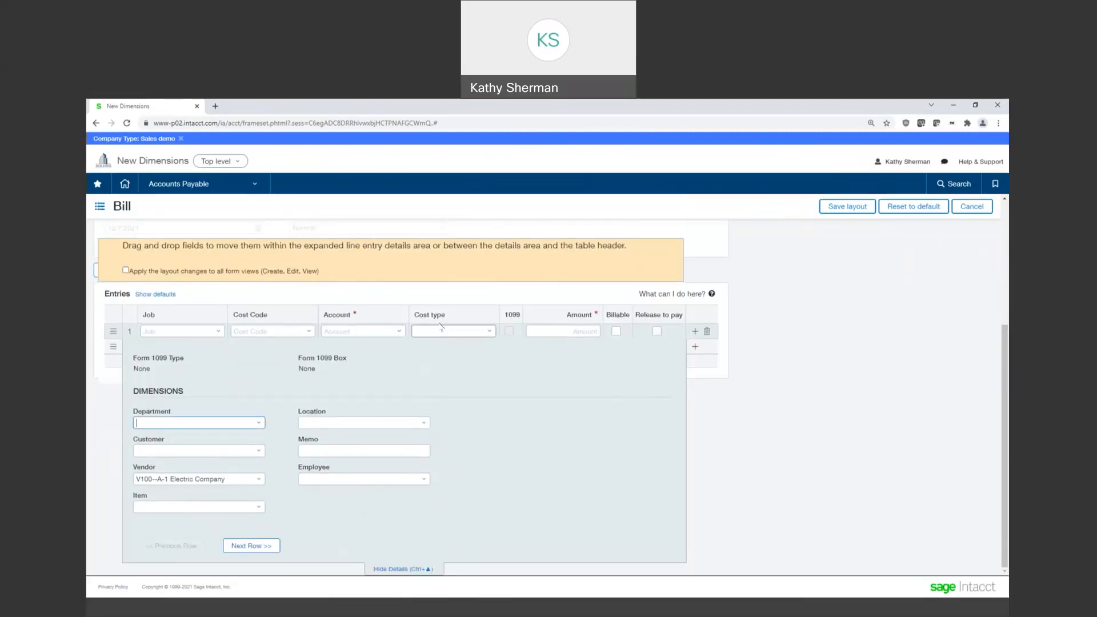
left_click_drag(443, 318, 328, 319)
left_click_drag(319, 411, 405, 316)
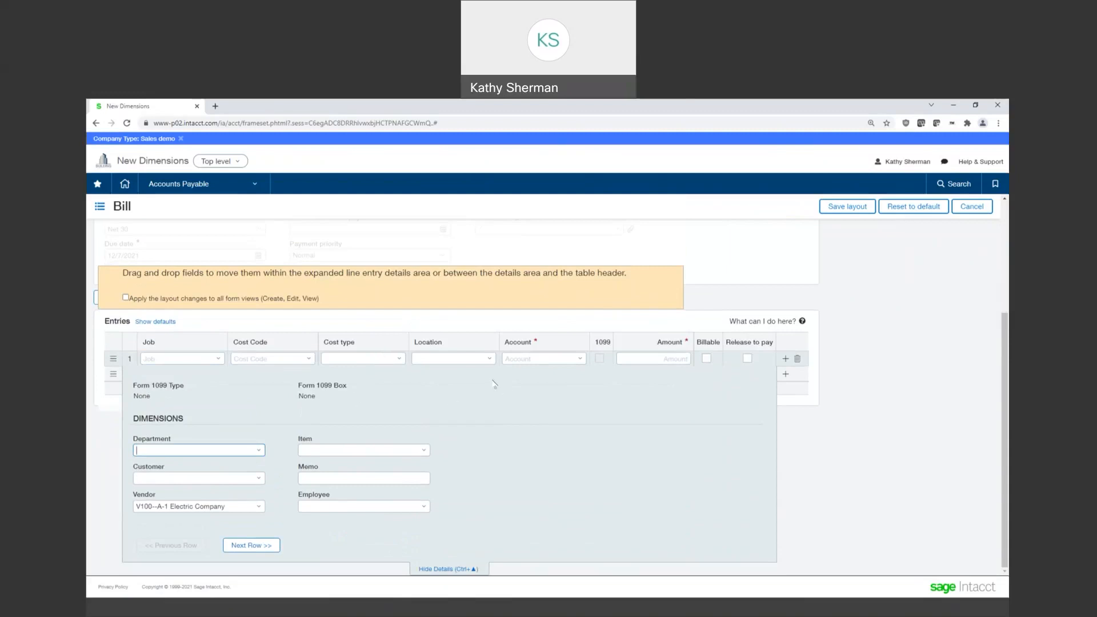
left_click(853, 209)
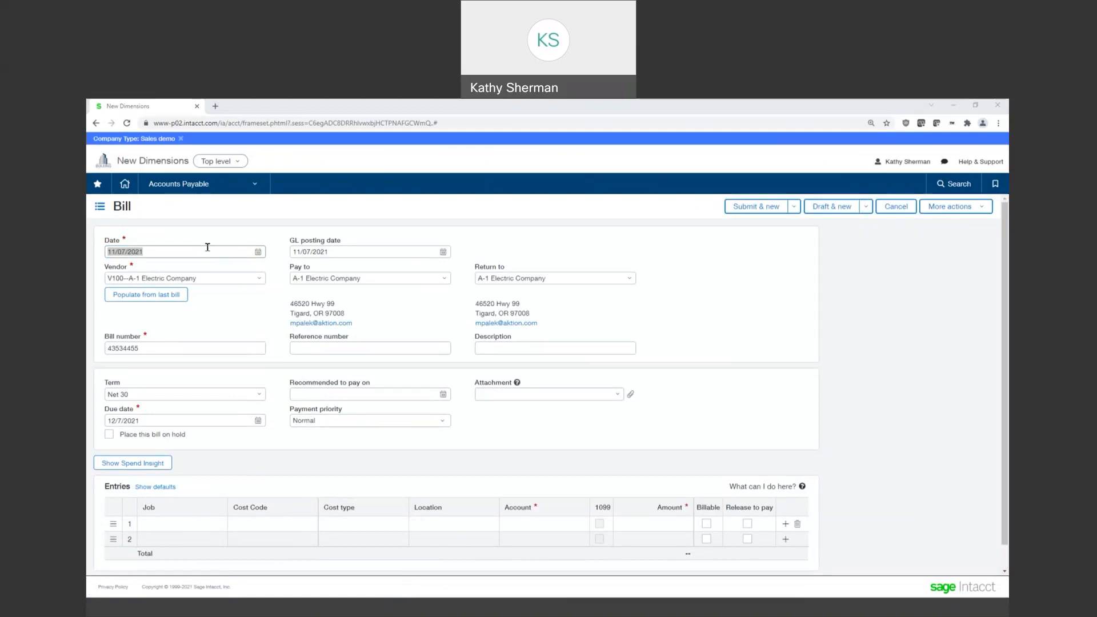
Leave the bill without saving it and open the Accounts Payable Bills list from the favorites
left_click(124, 185)
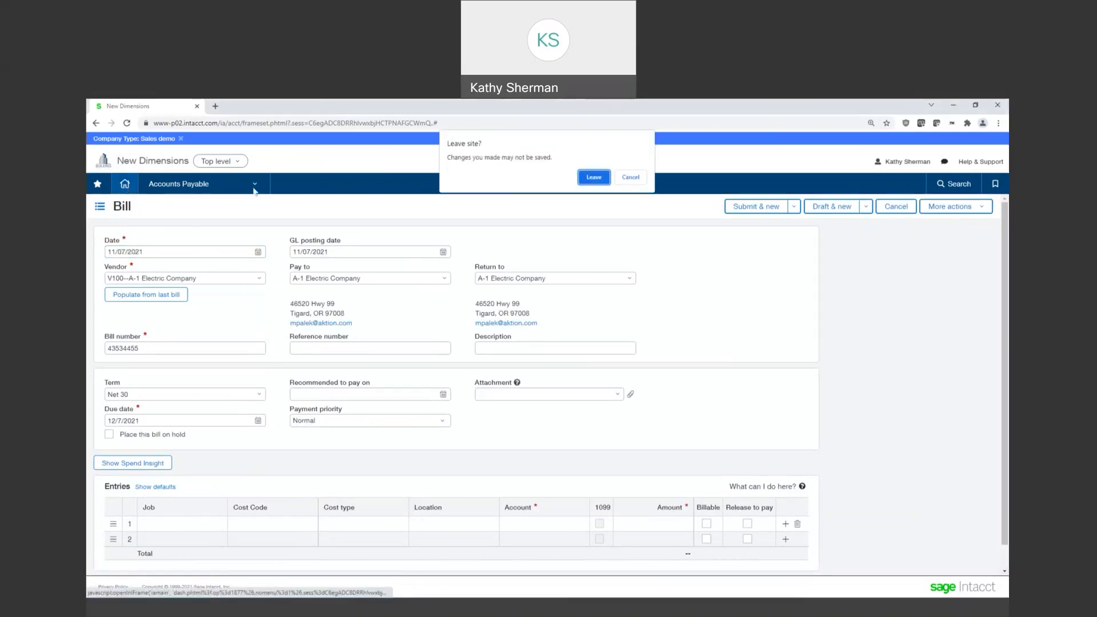
left_click(585, 179)
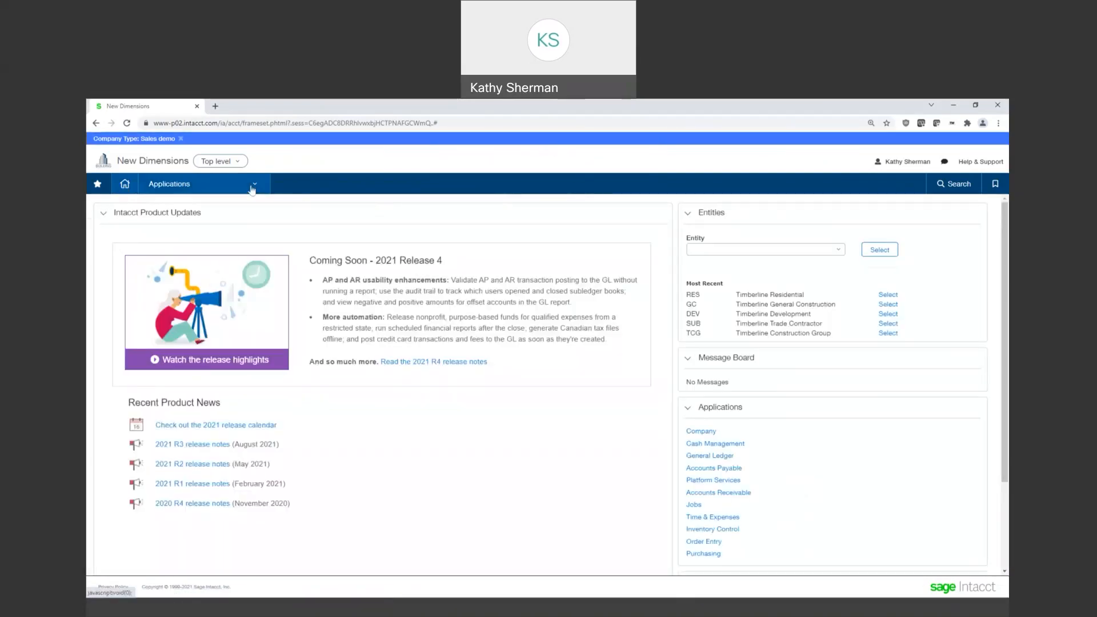
left_click(98, 184)
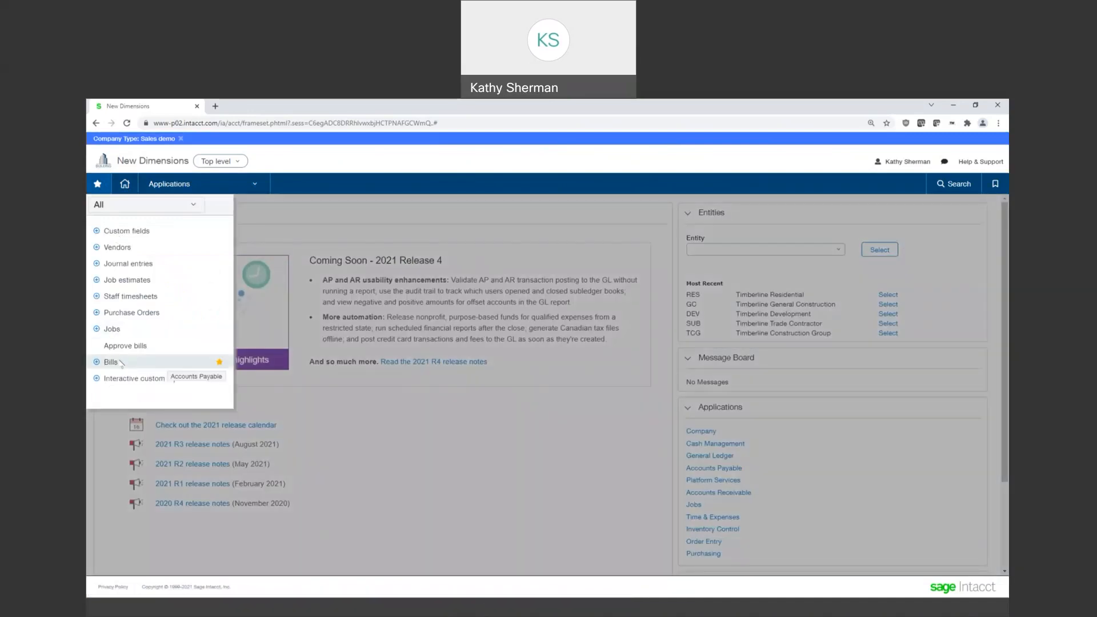
left_click(111, 363)
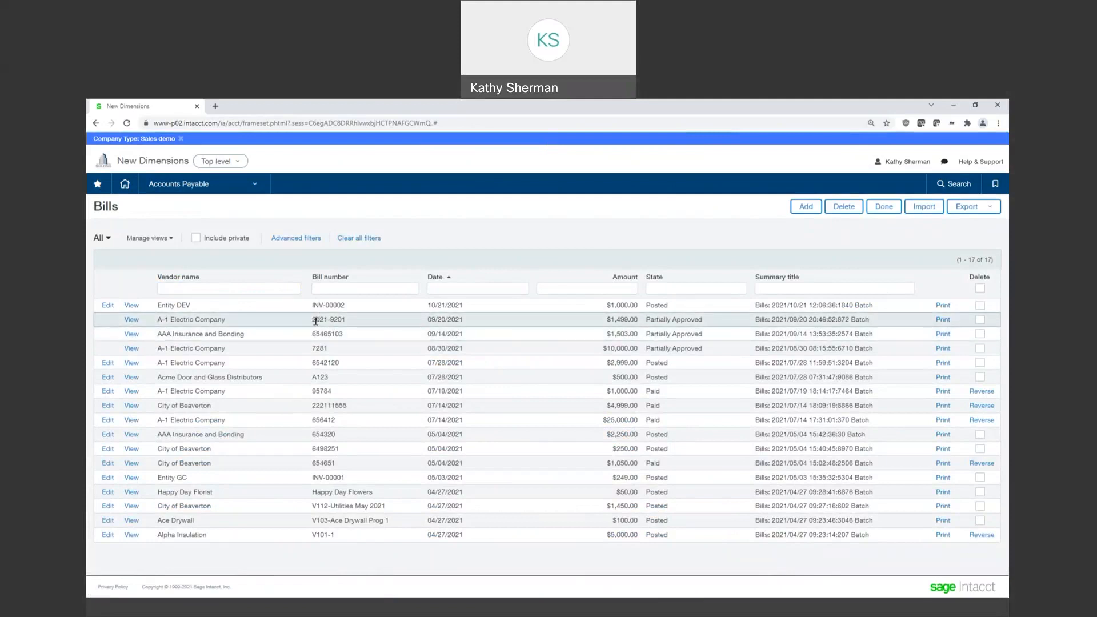
left_click(197, 289)
left_click(337, 289)
left_click(443, 288)
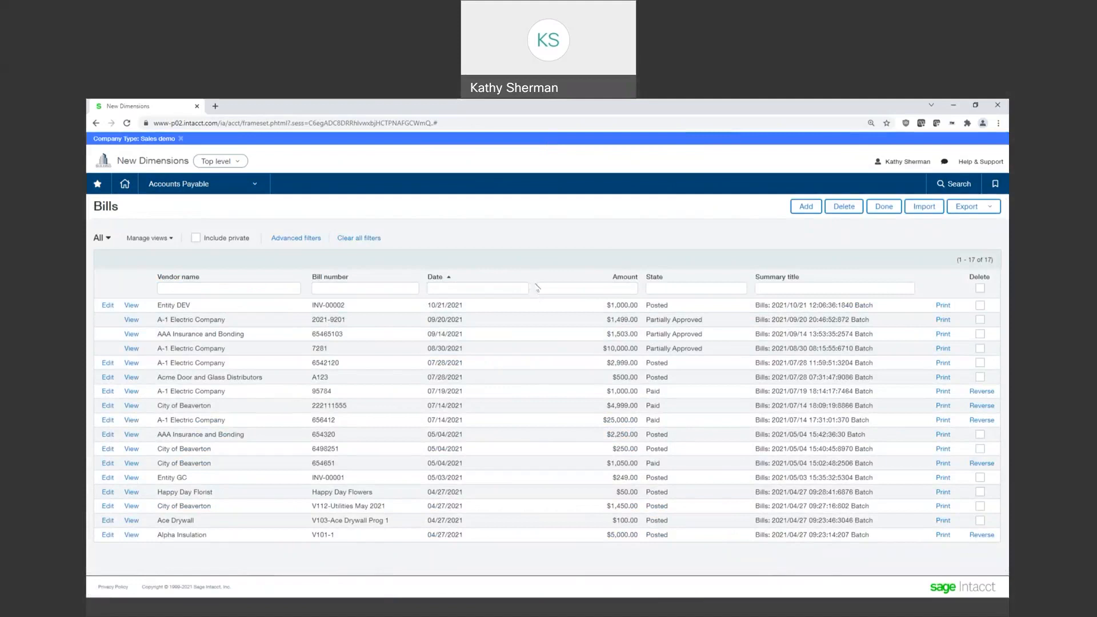
Start a new Bills view, adding the Description and Due date columns and removing Not for GL posting and System generated
left_click(171, 240)
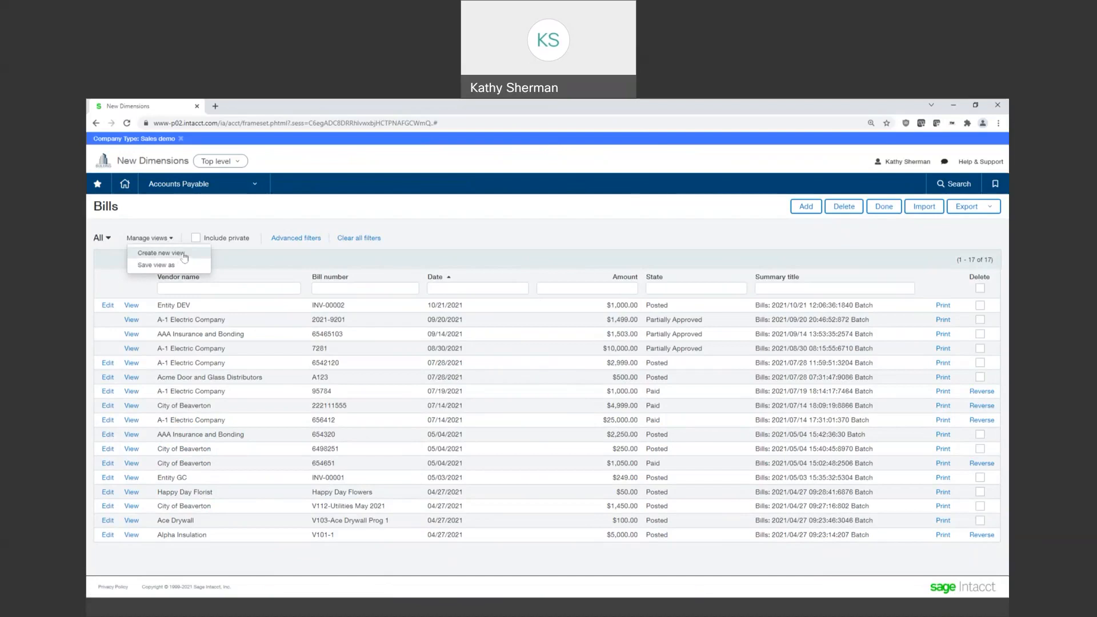
left_click(183, 255)
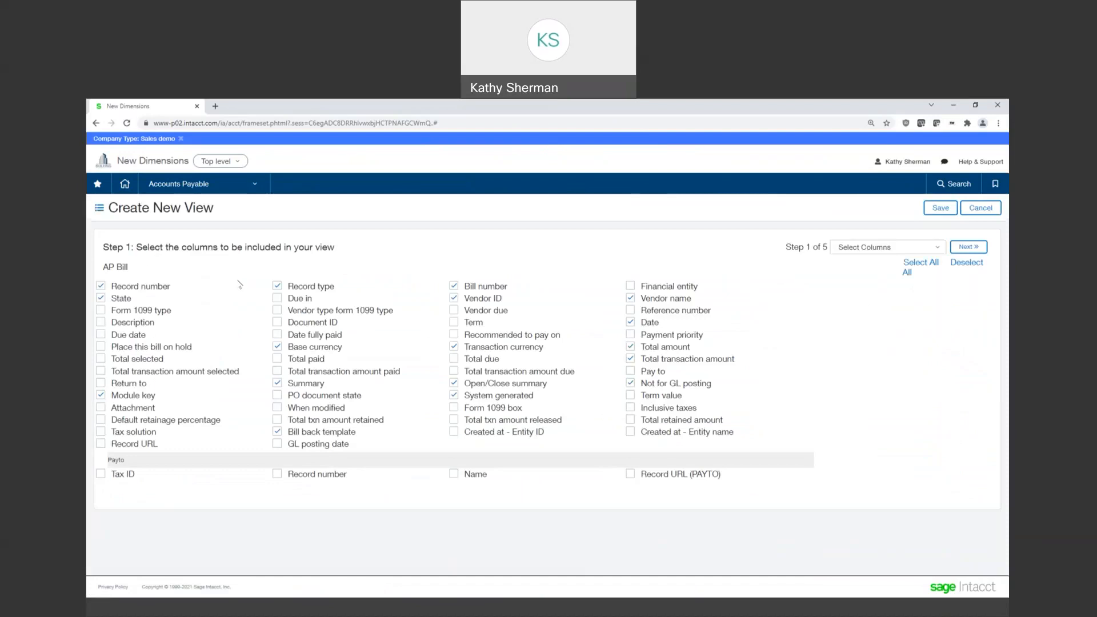
left_click(101, 322)
left_click(101, 334)
left_click(640, 383)
left_click(455, 395)
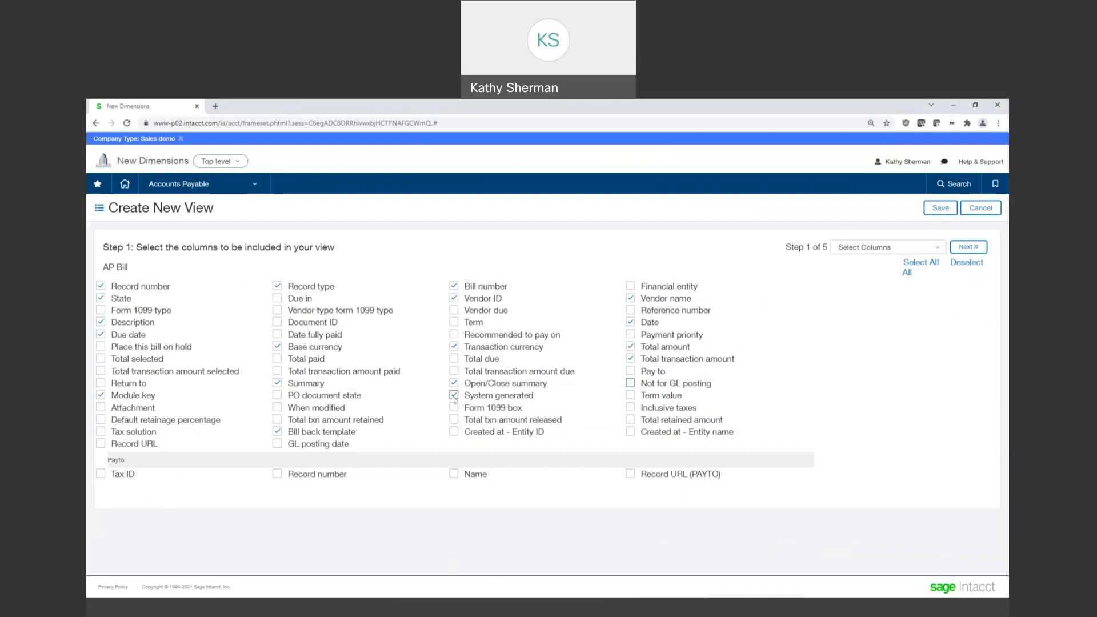
left_click(962, 248)
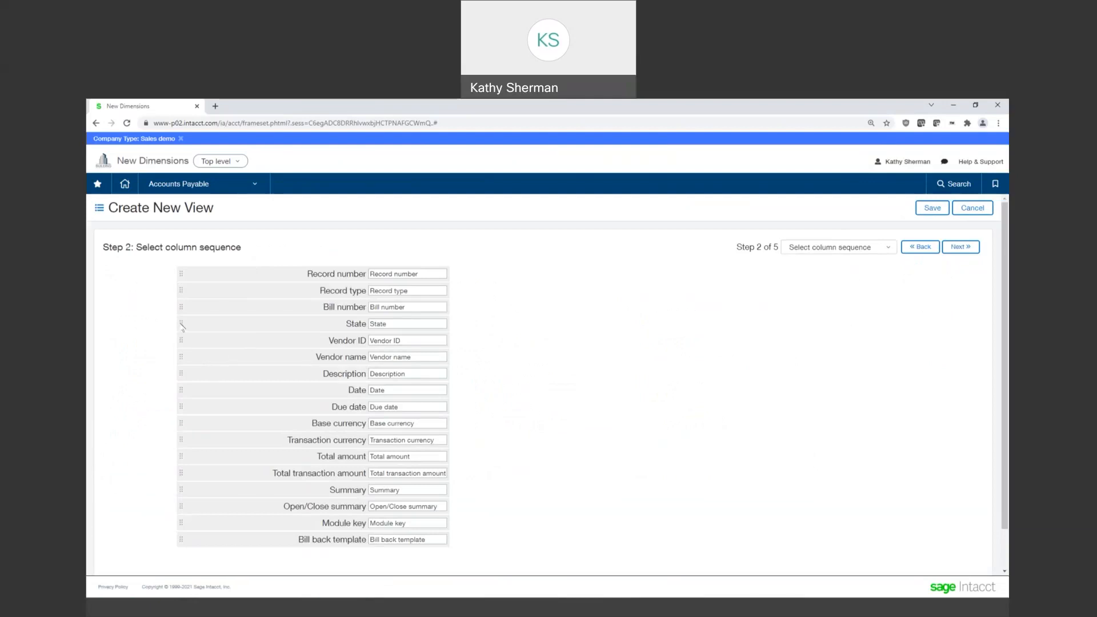
Reorder the new view's columns so State comes first and Date second, and continue to the filters
left_click_drag(182, 325, 188, 273)
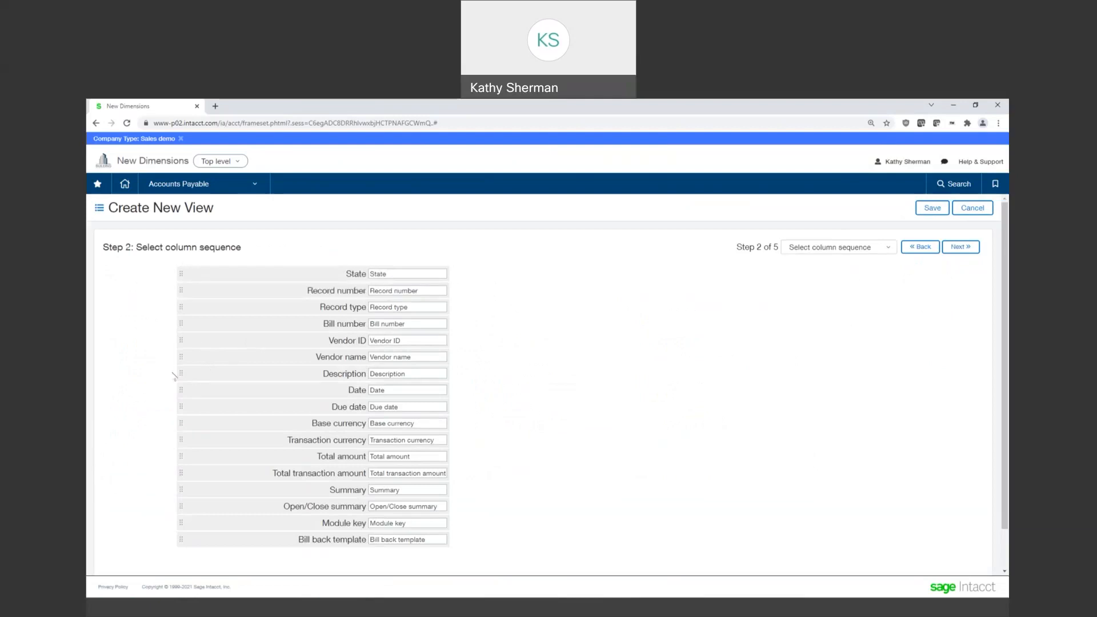
left_click_drag(180, 392, 207, 287)
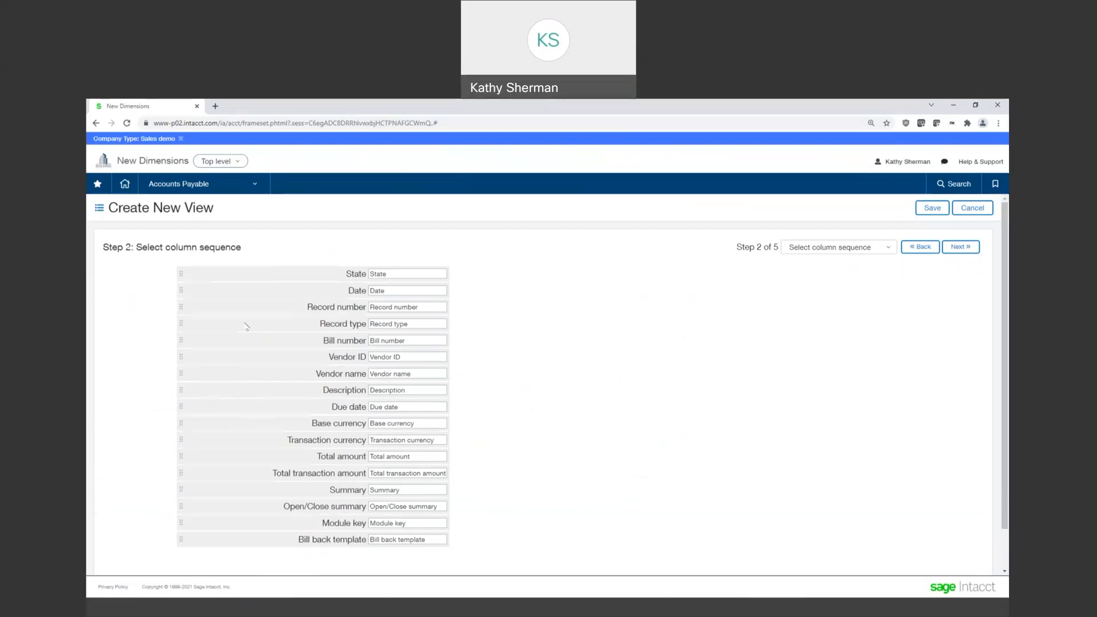
left_click(960, 248)
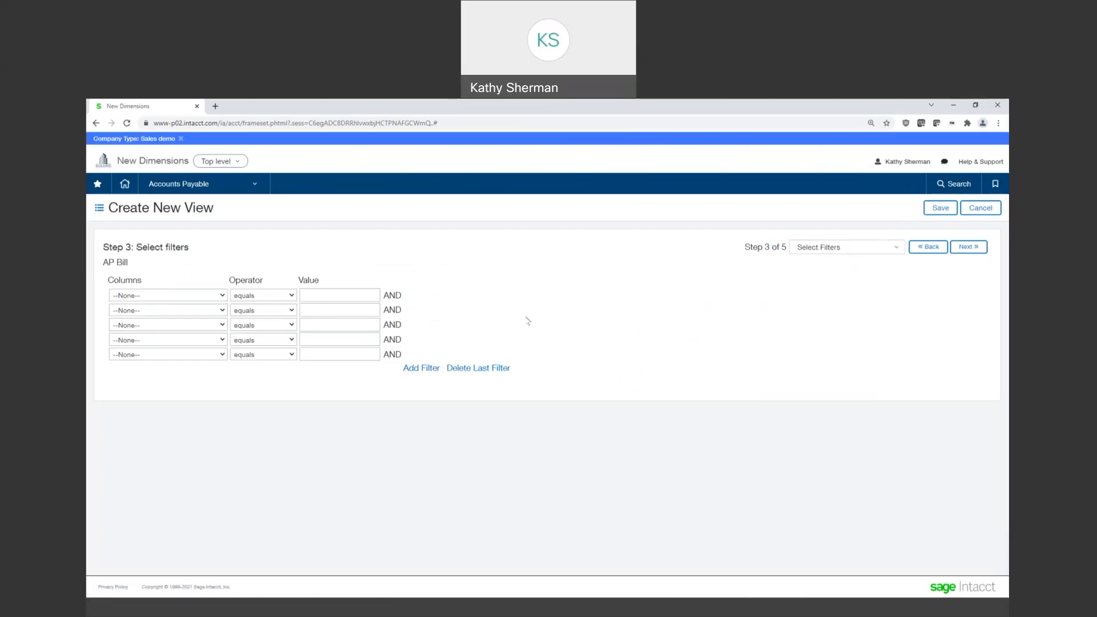
Look through the new view's filter, sorting and description settings, and return to the Bills list without saving the view
left_click(222, 295)
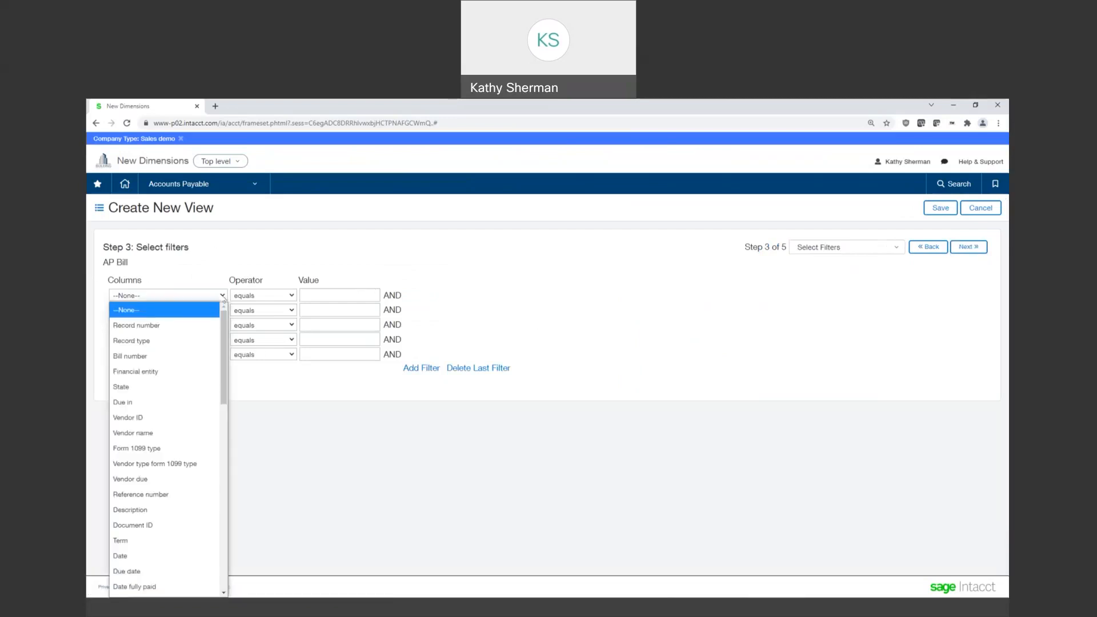
left_click(222, 295)
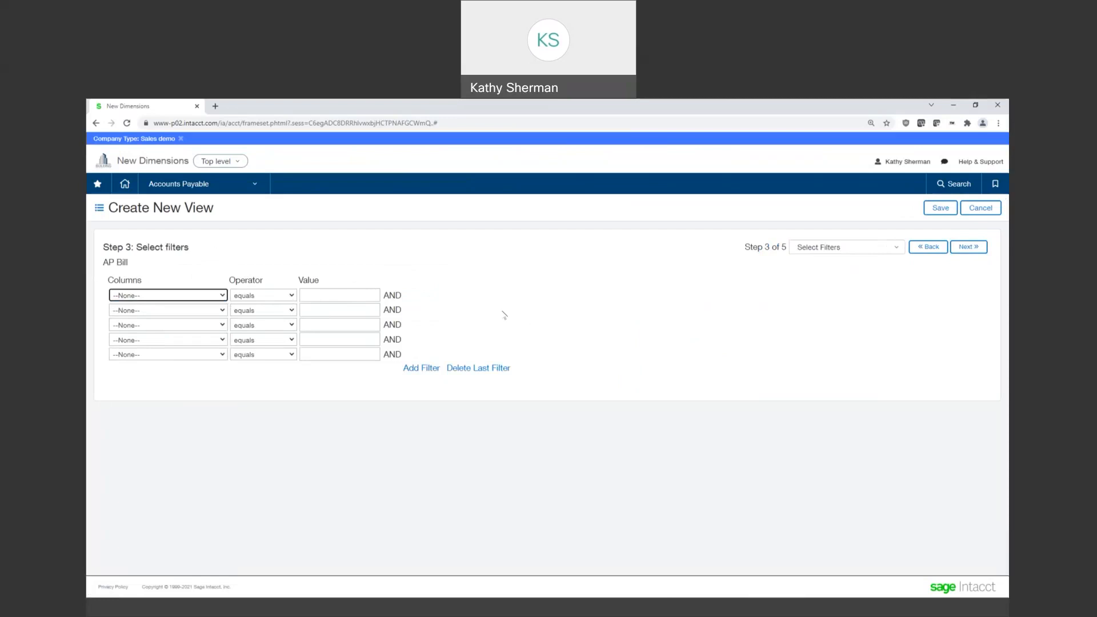
left_click(223, 297)
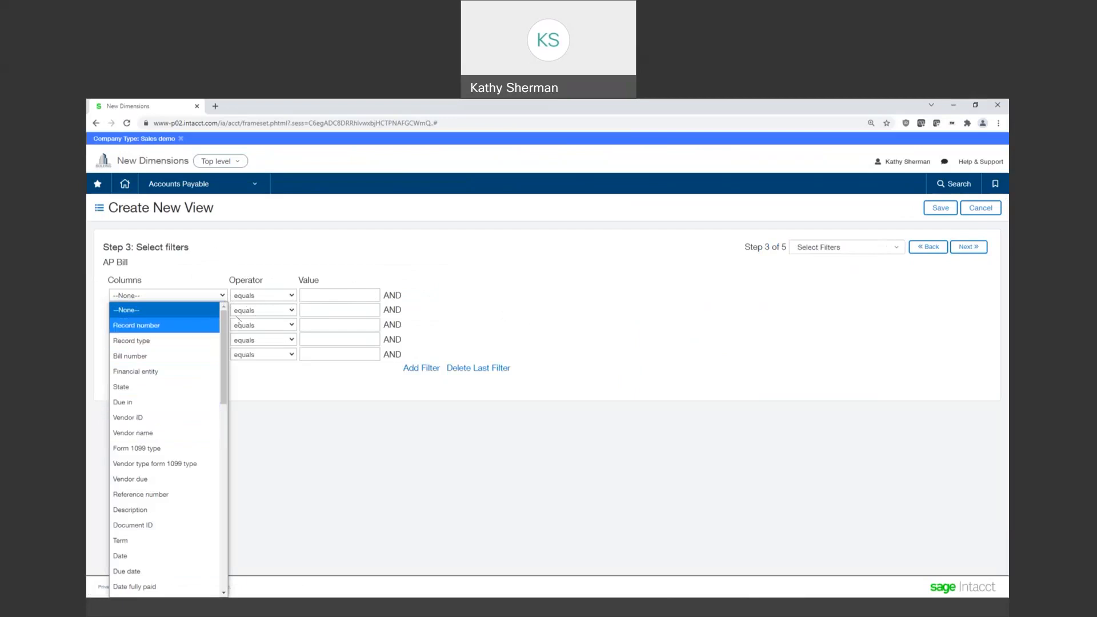
left_click(494, 317)
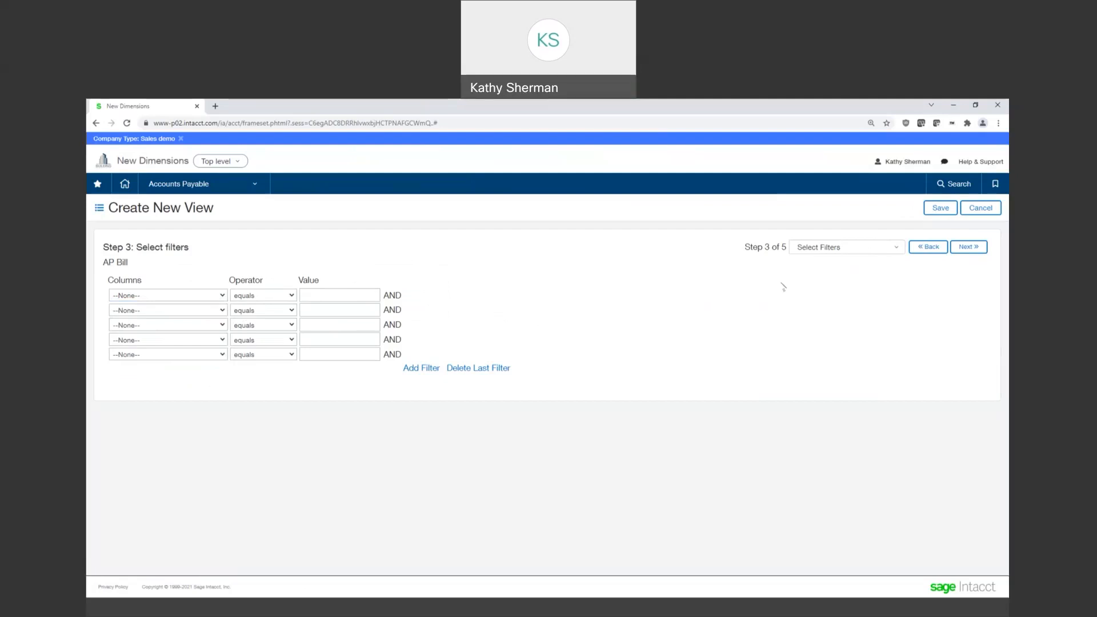
left_click(965, 249)
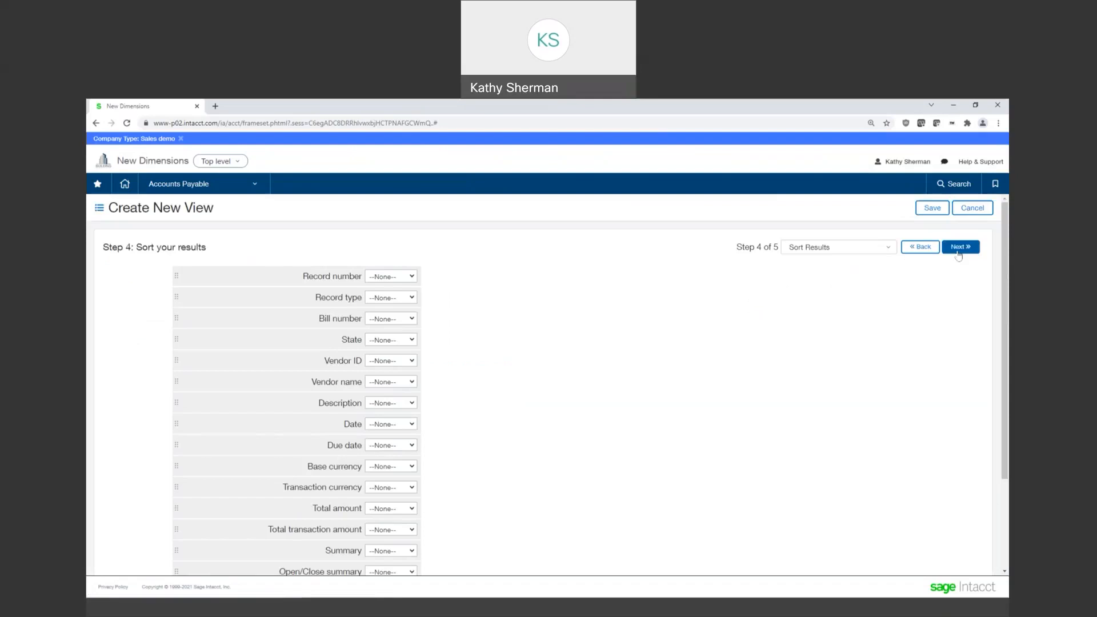
left_click(958, 252)
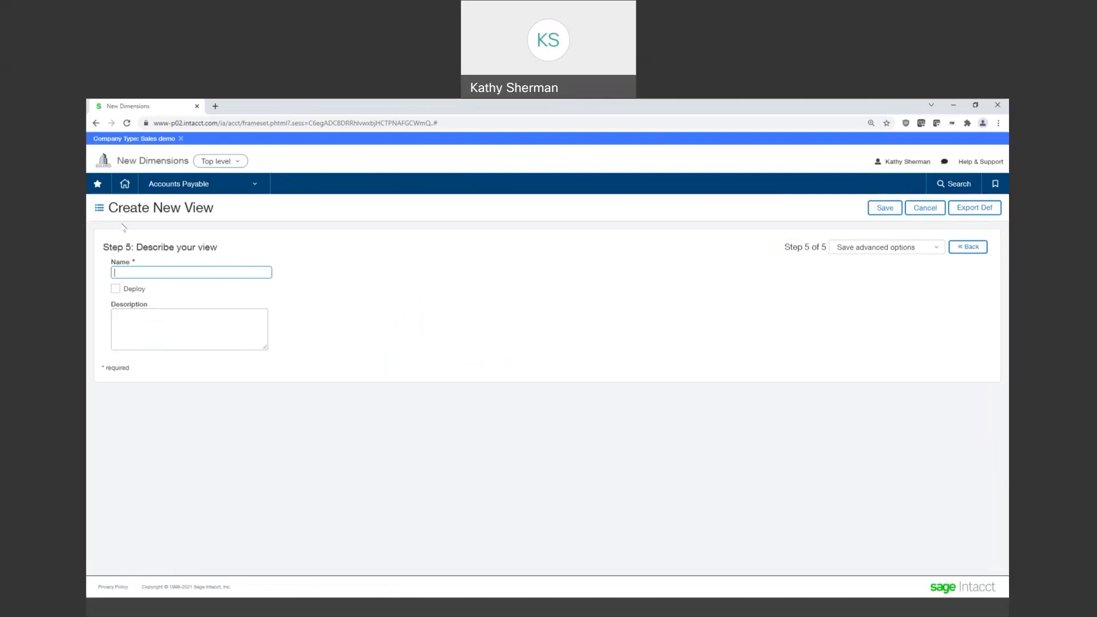
left_click(100, 210)
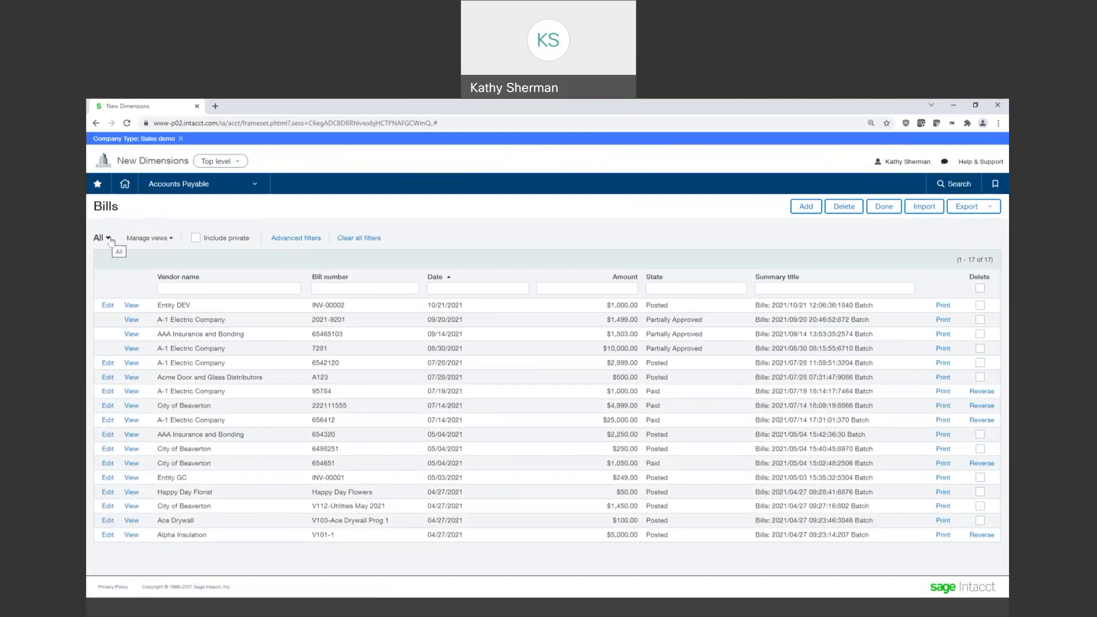
Show the Bills list in the saved custom demo view and return it to the All view
left_click(107, 238)
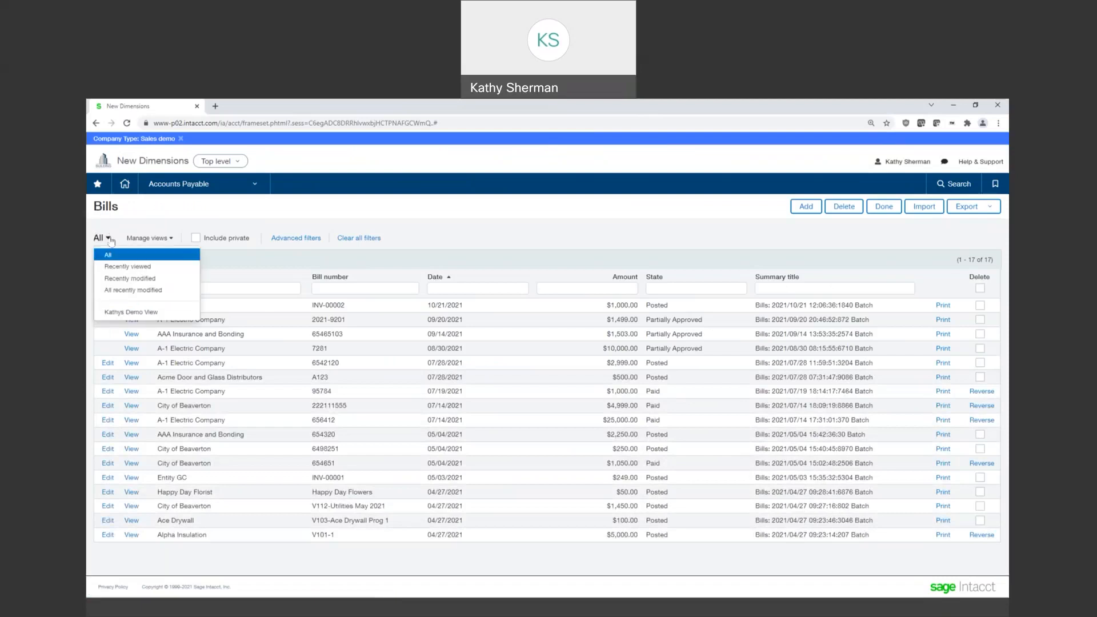
left_click(139, 313)
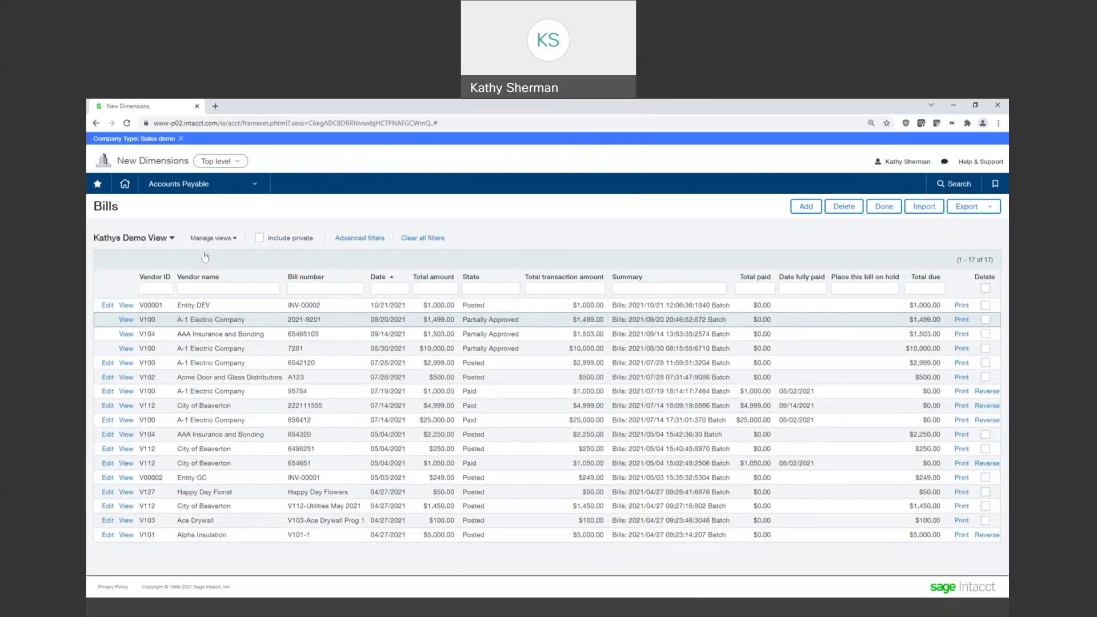
left_click(172, 238)
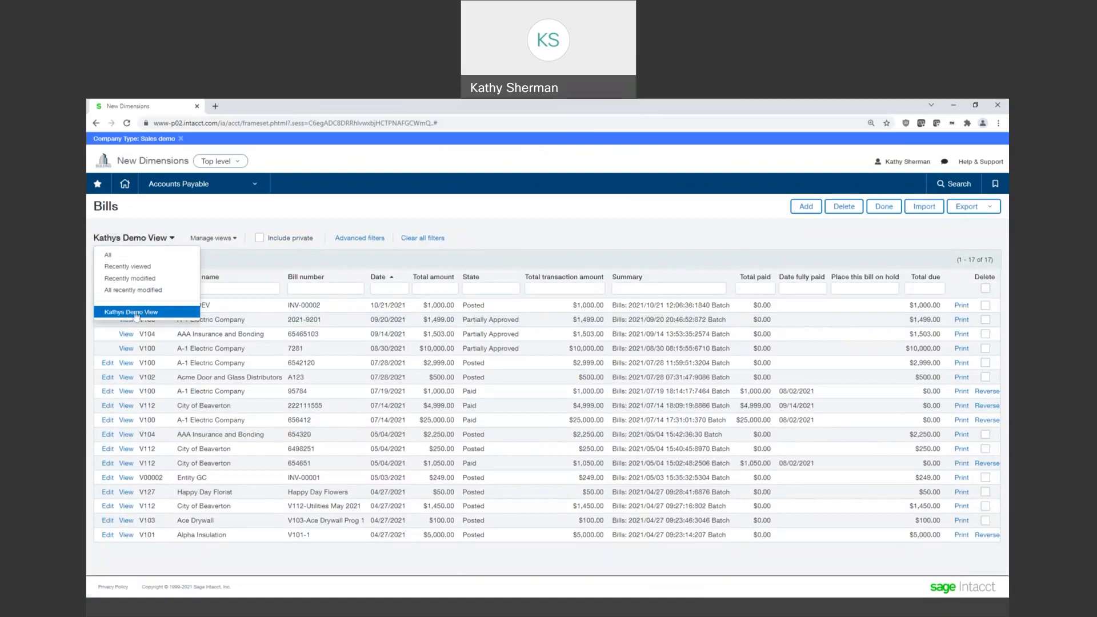
left_click(121, 255)
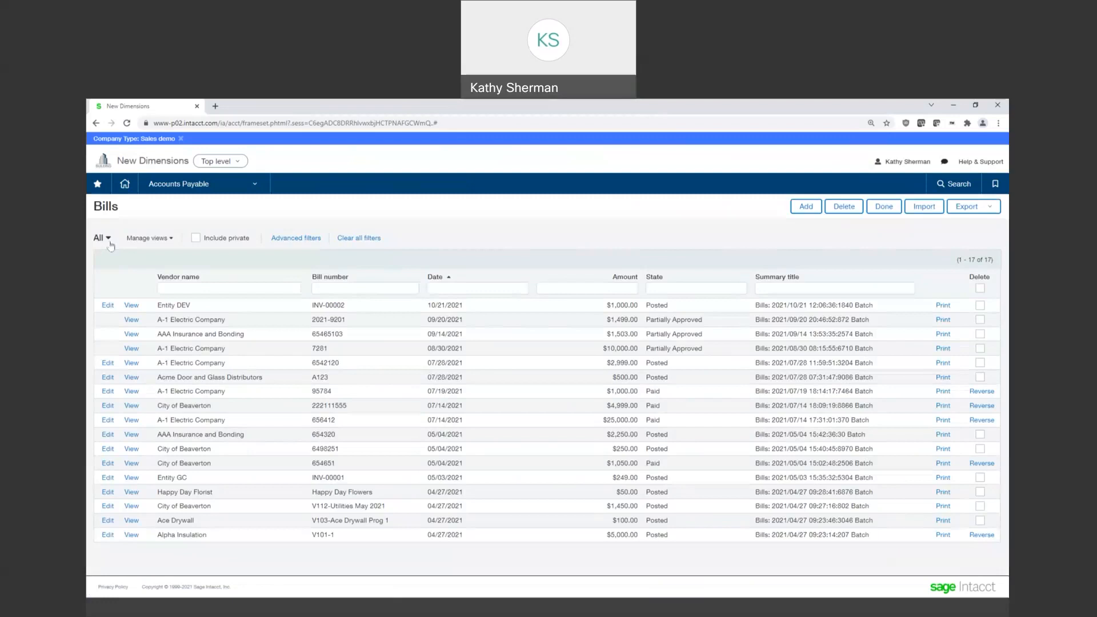
Apply the saved custom demo view to the Bills list and open the options for managing views
left_click(108, 240)
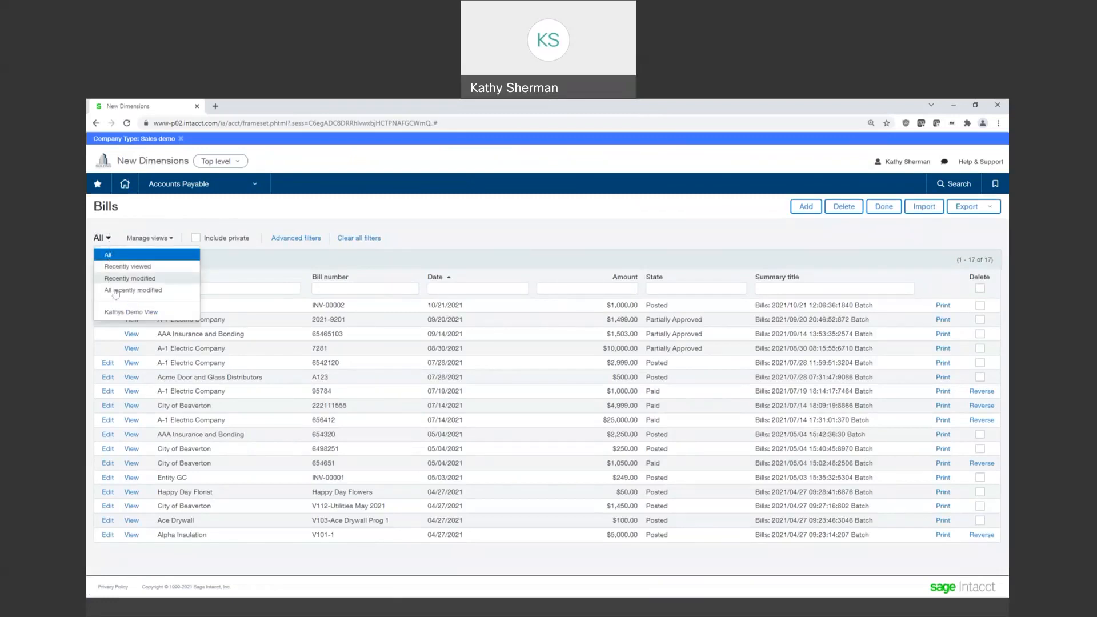
left_click(125, 312)
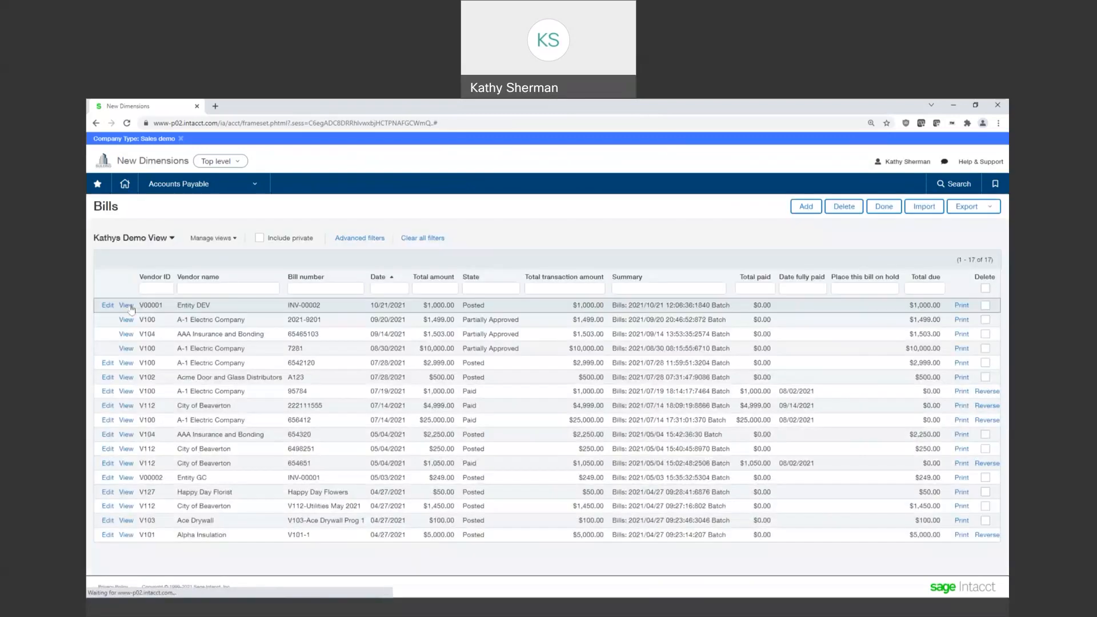
left_click(235, 241)
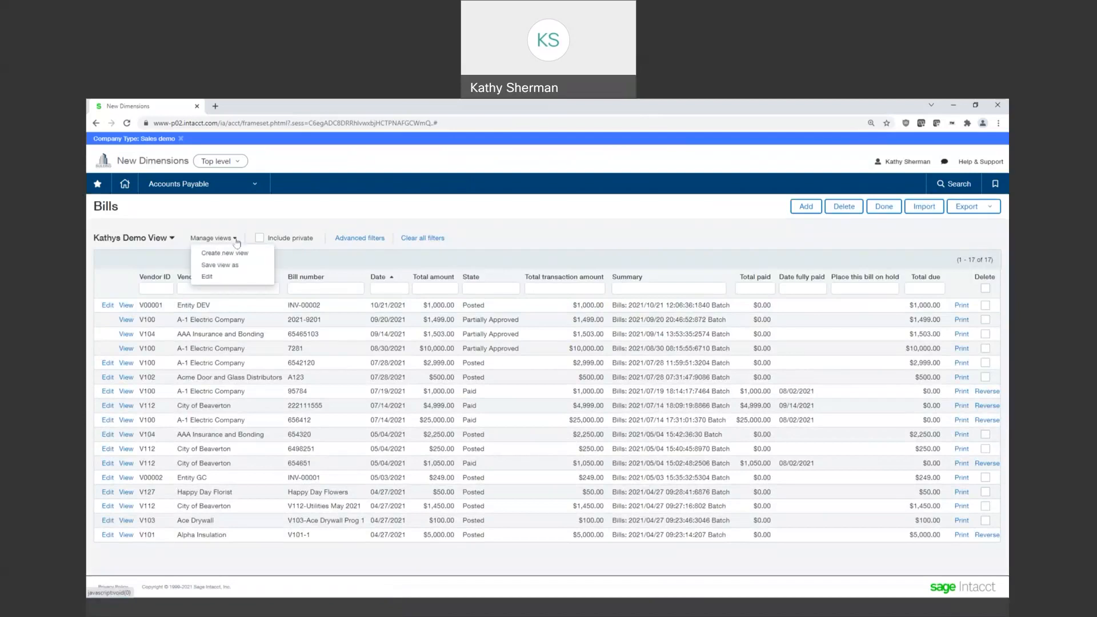